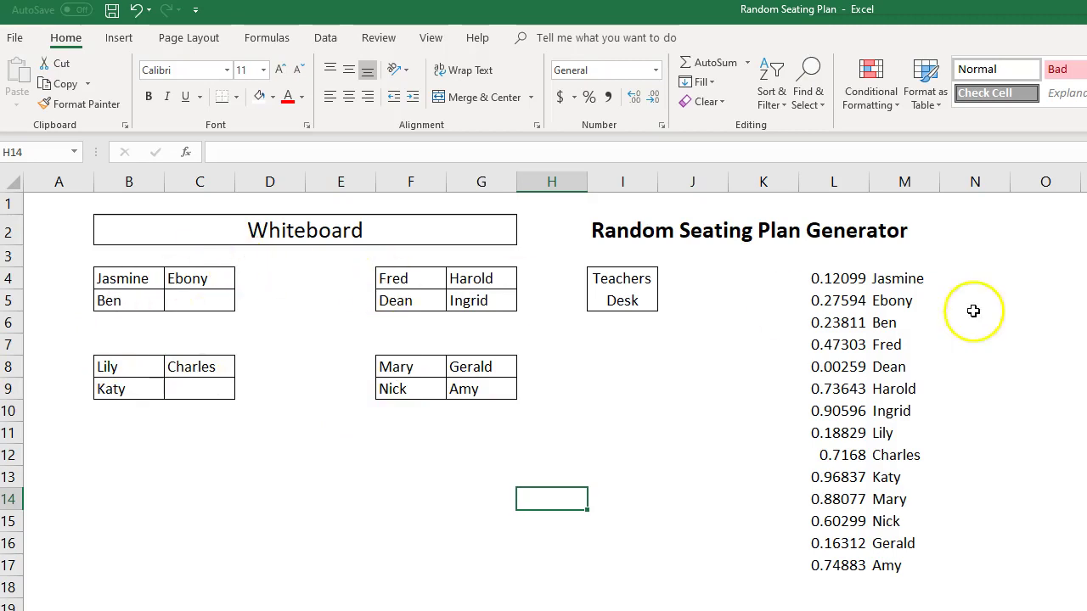
Sort the random numbers and student names in L4:M17 from smallest to largest, then recalculate the random numbers.
drag(836, 280, 893, 567)
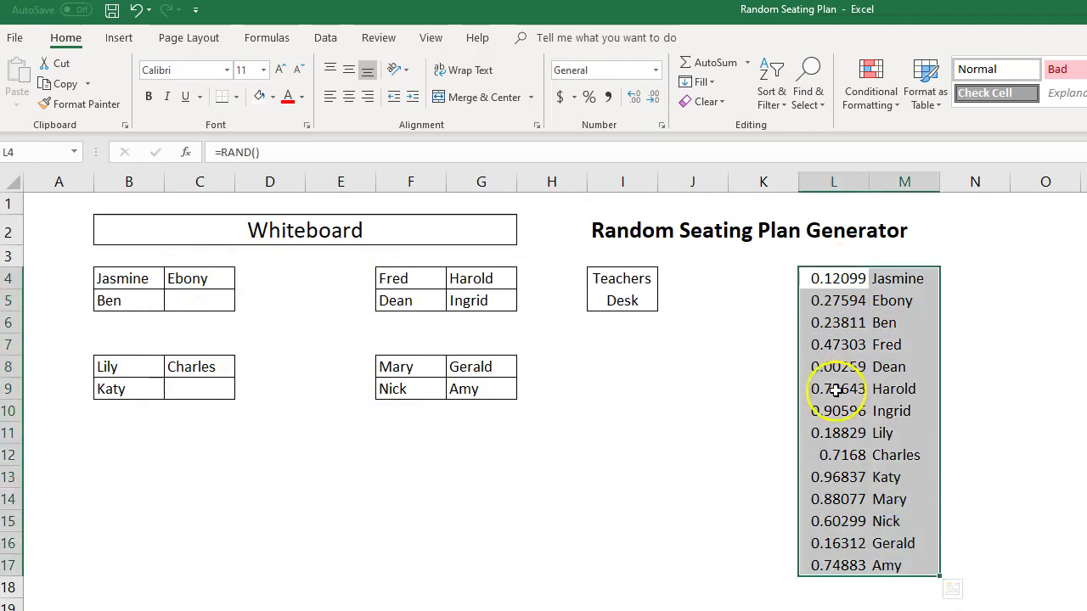
click(768, 95)
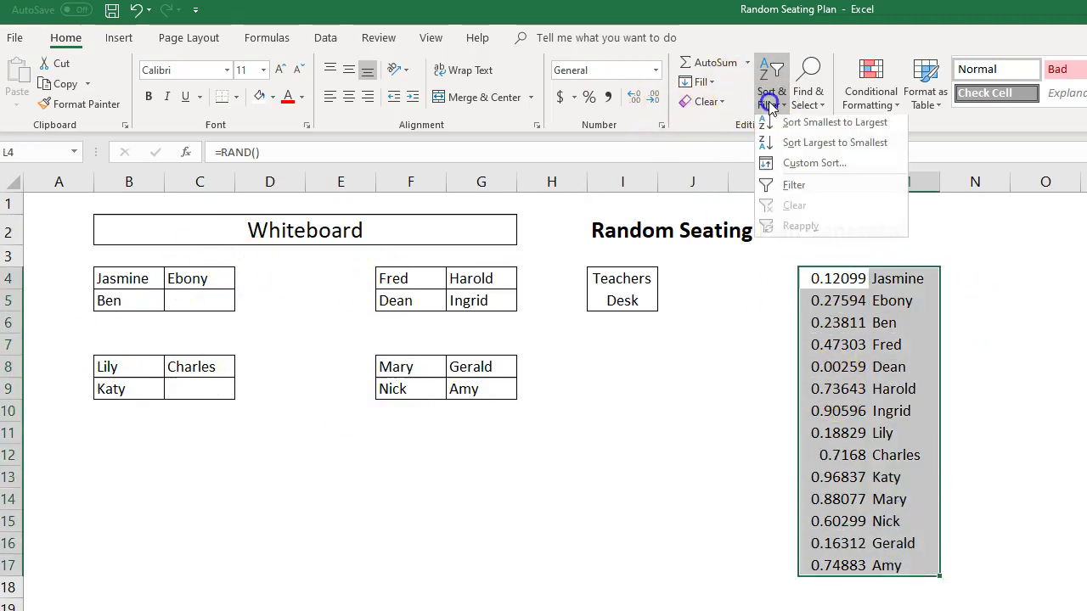
click(794, 127)
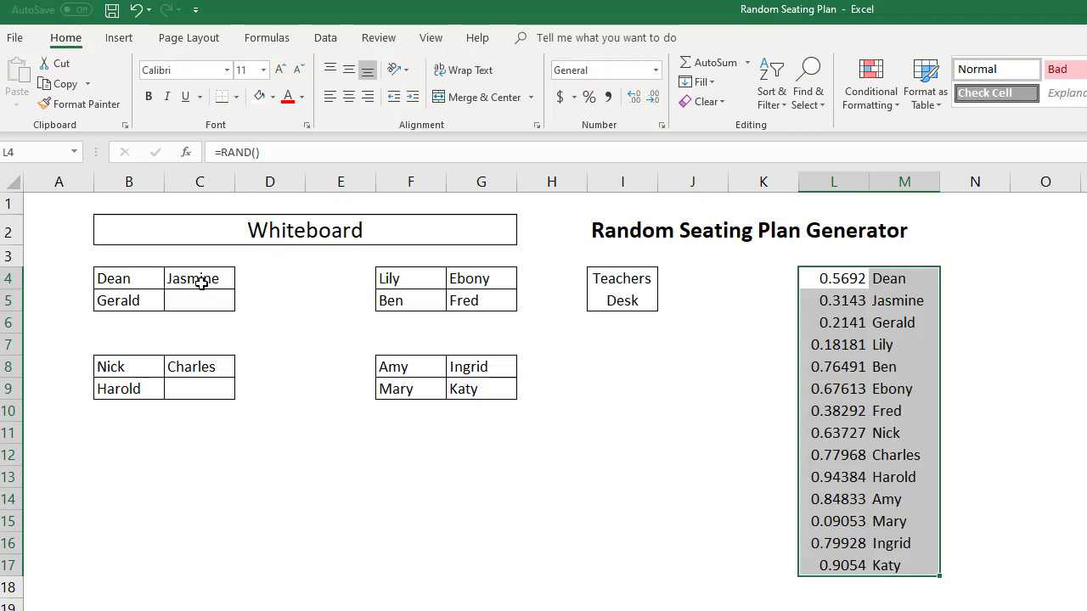
click(276, 545)
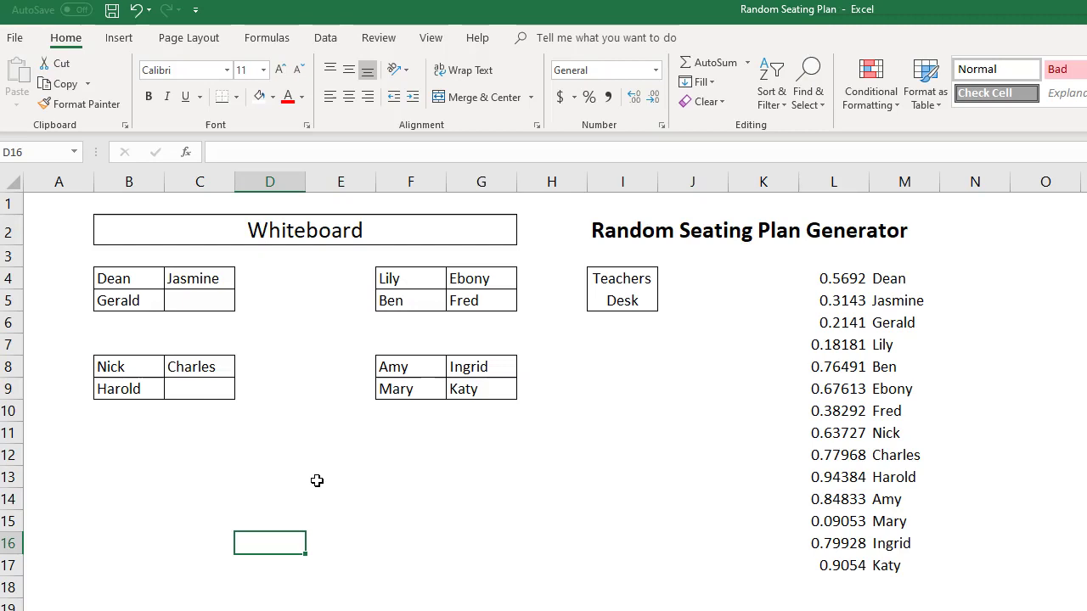
key(F9)
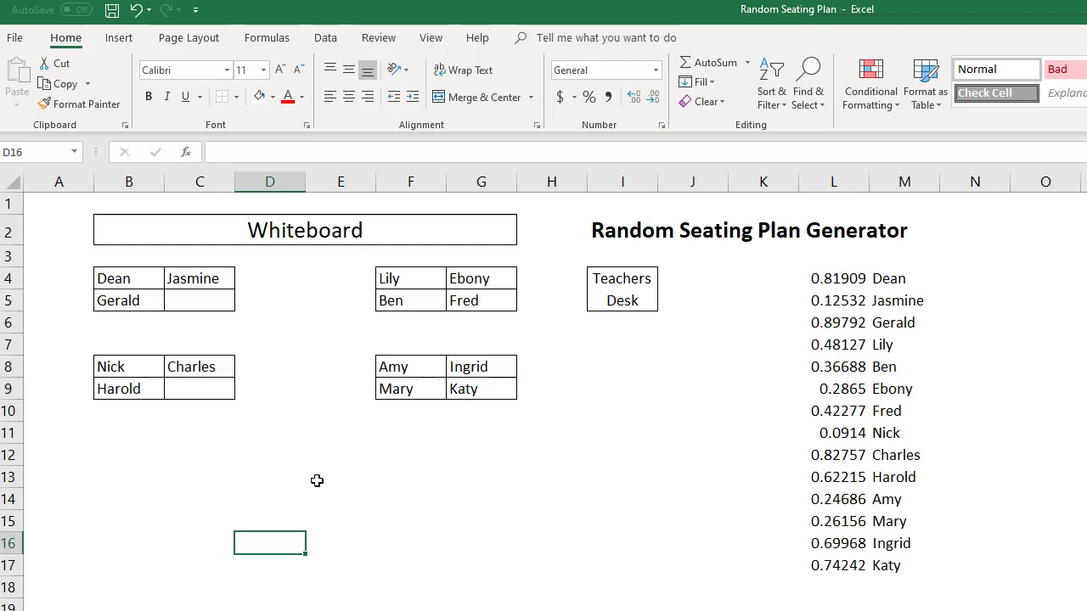
Switch to the blank worksheet and put an outside border around B2:G2.
key(ctrl+Page_Down)
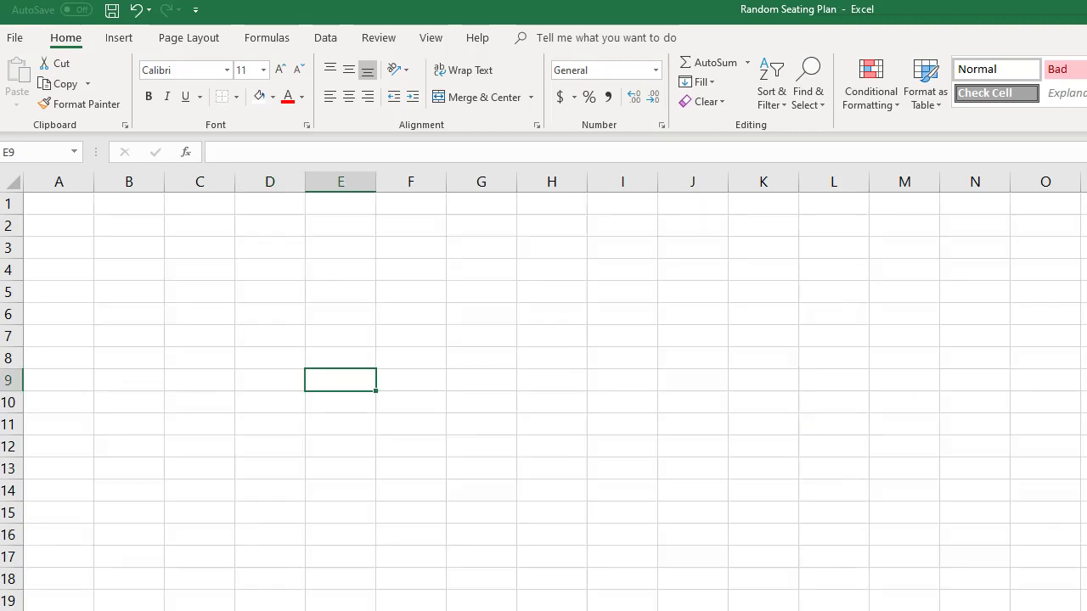
click(262, 492)
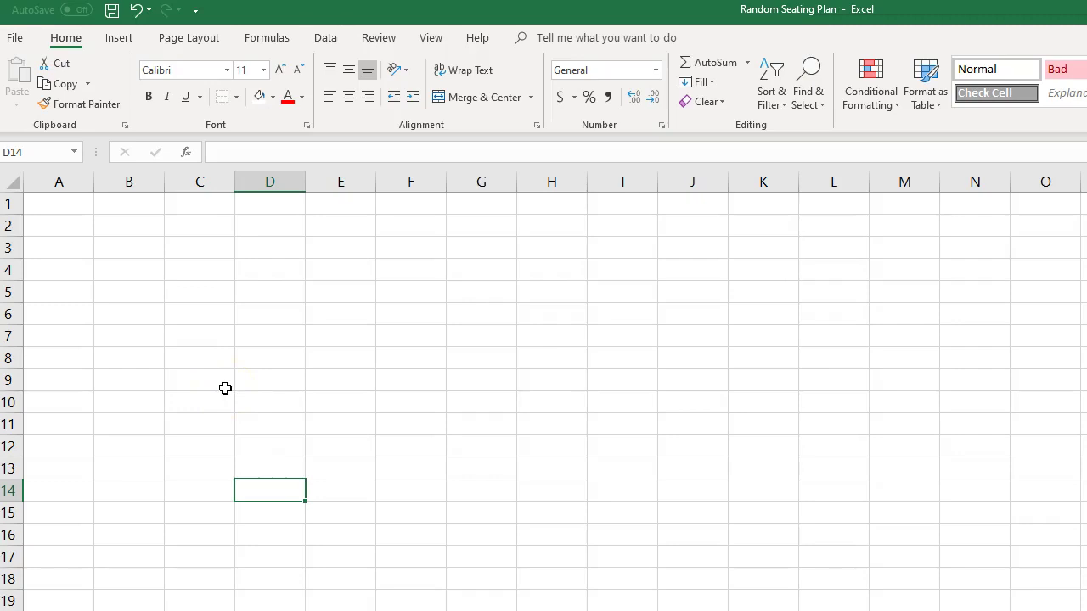
drag(145, 227, 471, 228)
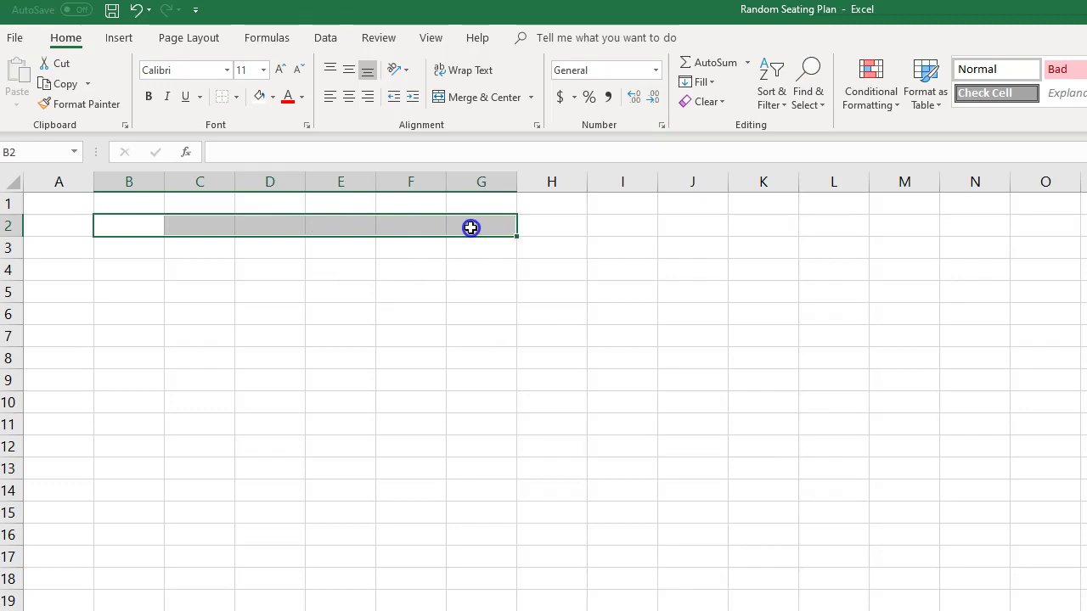
click(236, 97)
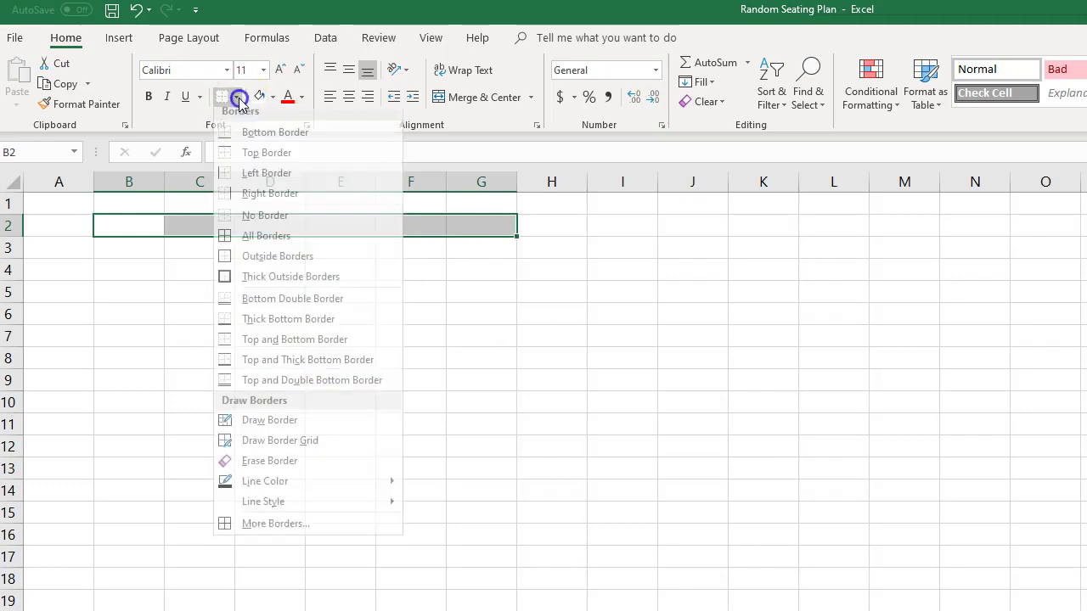
click(277, 264)
click(309, 263)
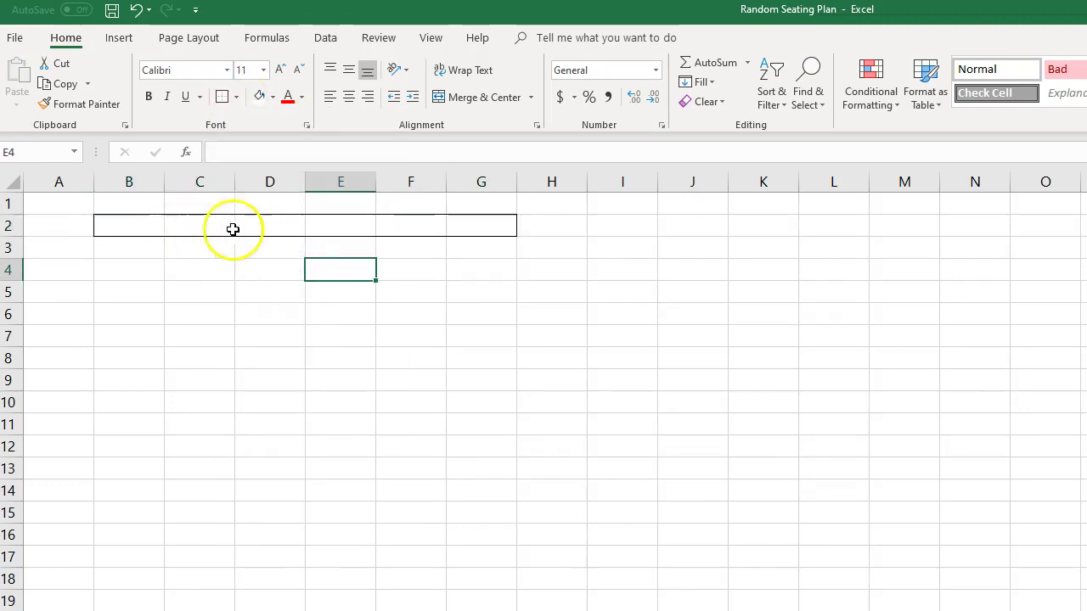
Merge and center B2:G2 and enter the label "Whiteboard" in it.
drag(153, 226, 475, 226)
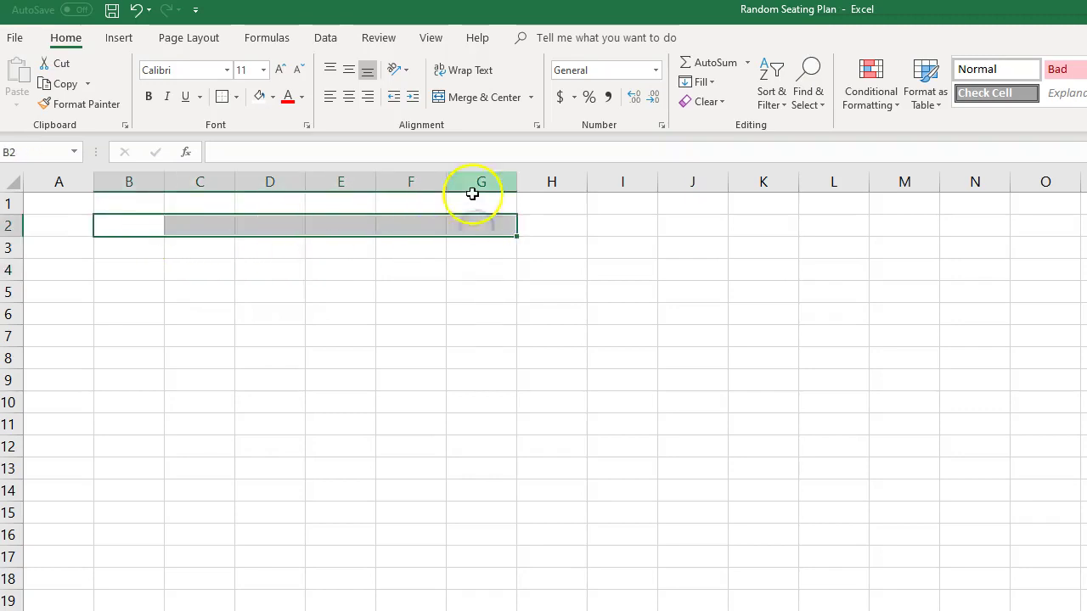
click(482, 100)
click(323, 313)
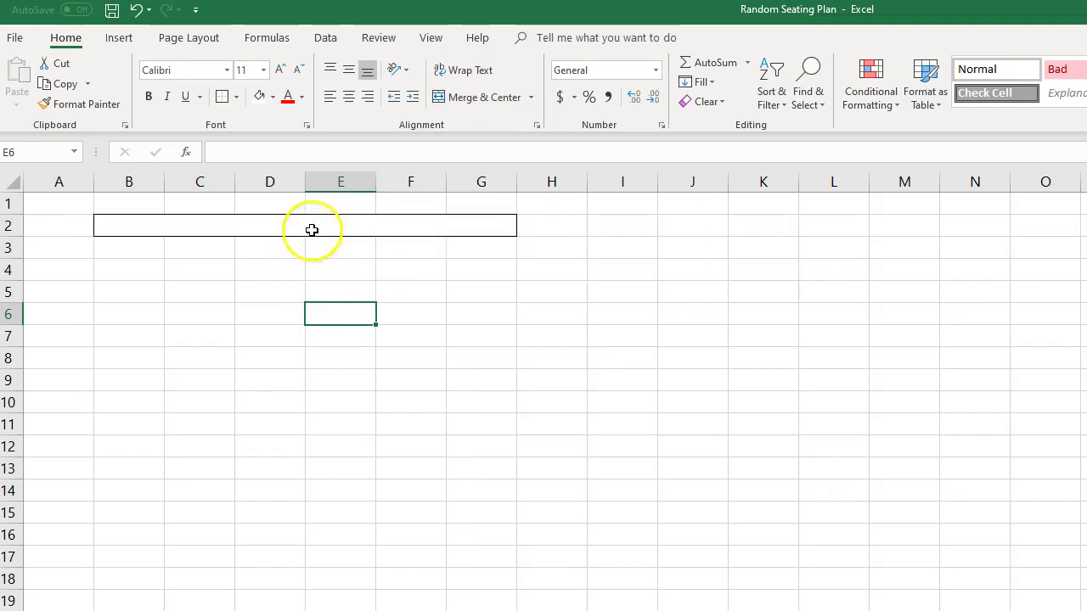
click(315, 227)
text(White)
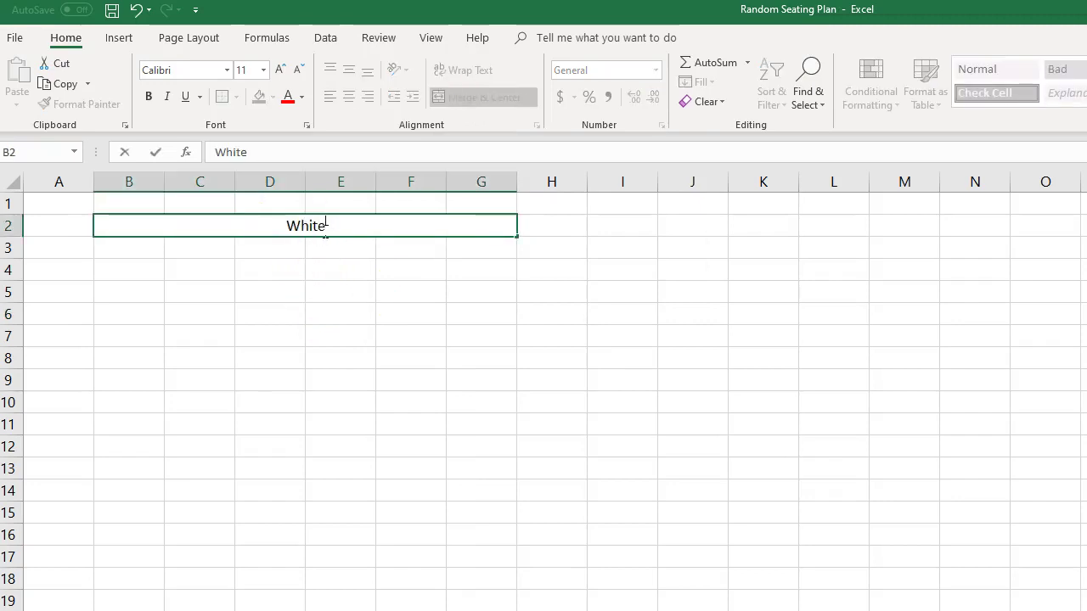
text(board)
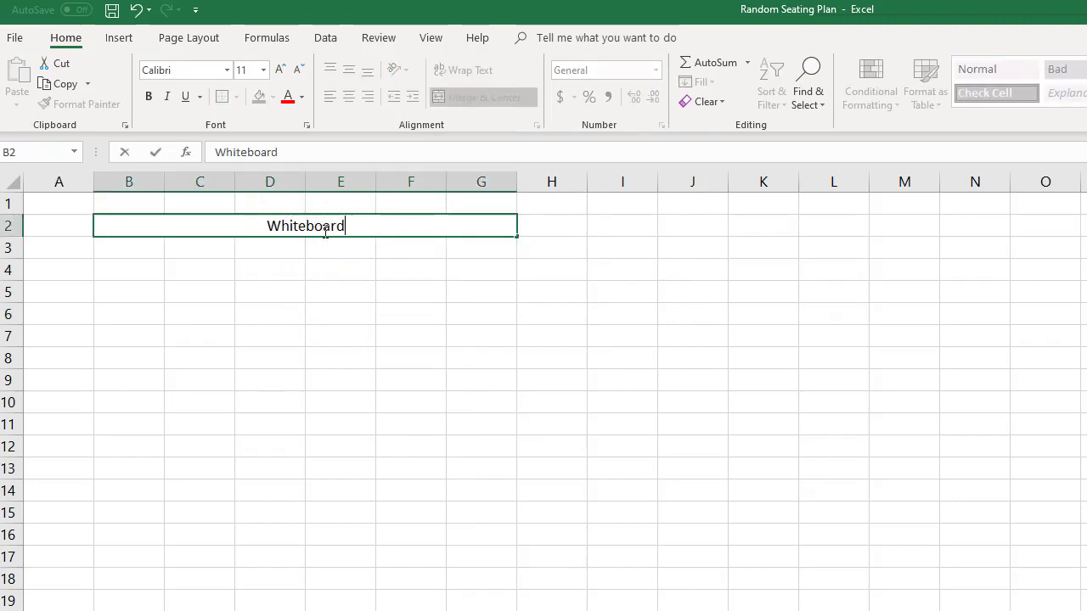
click(399, 340)
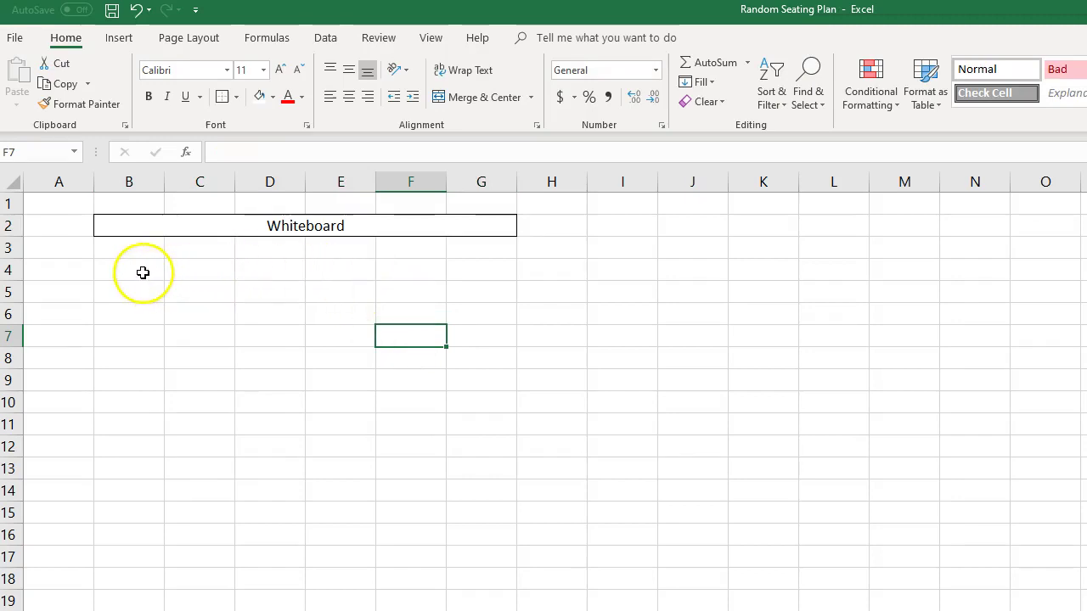
Apply all borders to B4:C5 and F4:G5 to form the two front desk groups.
drag(143, 272, 195, 293)
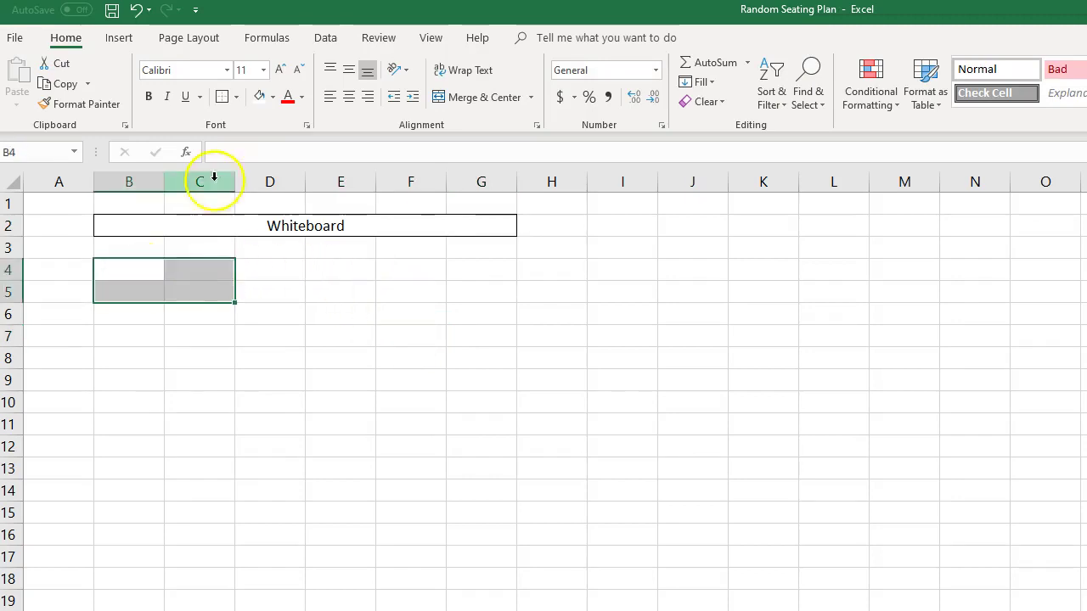
click(235, 99)
click(256, 242)
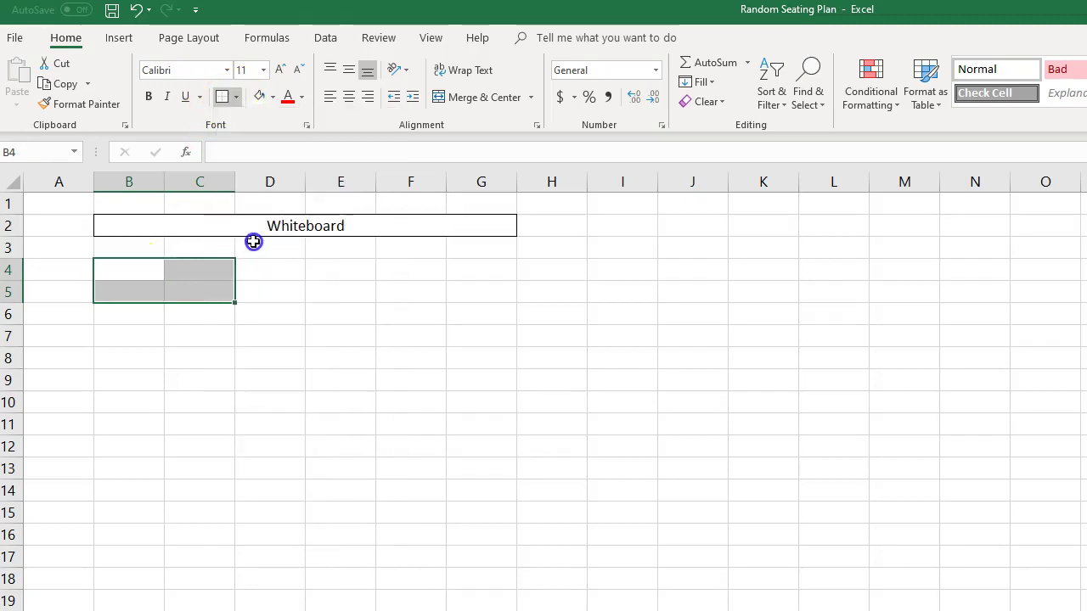
click(251, 329)
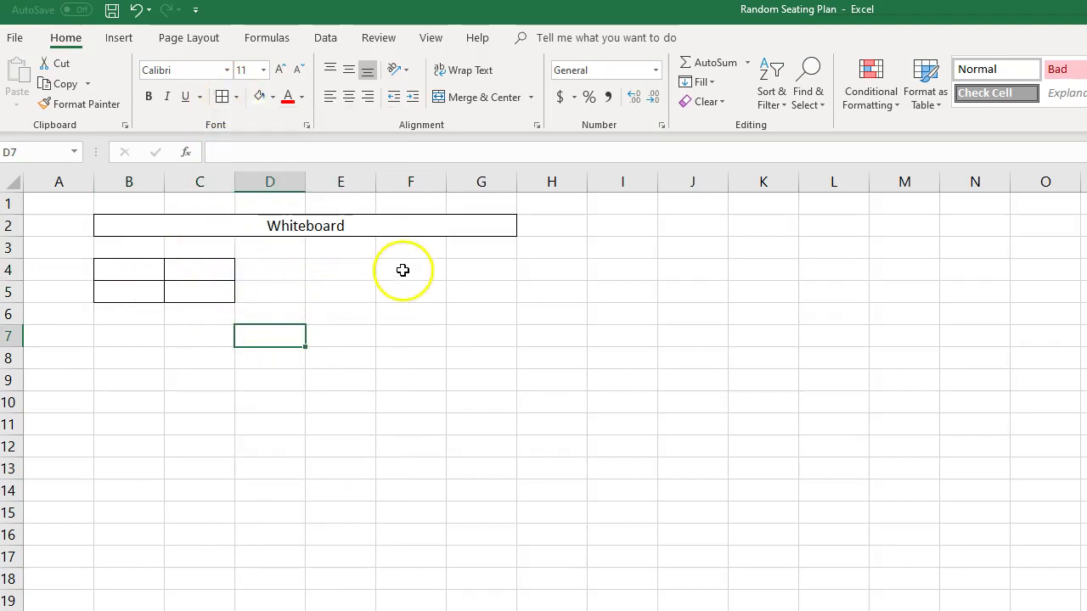
drag(403, 270, 455, 292)
click(221, 96)
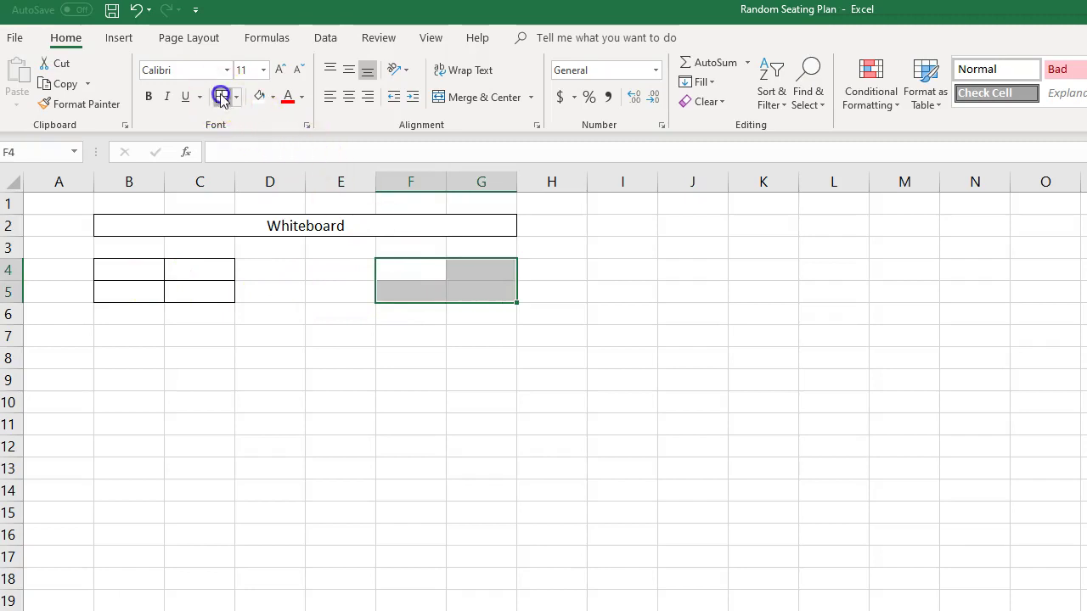
click(302, 421)
Apply all borders to B8:C9 and F8:G9 to form the two back desk groups.
drag(157, 356, 192, 378)
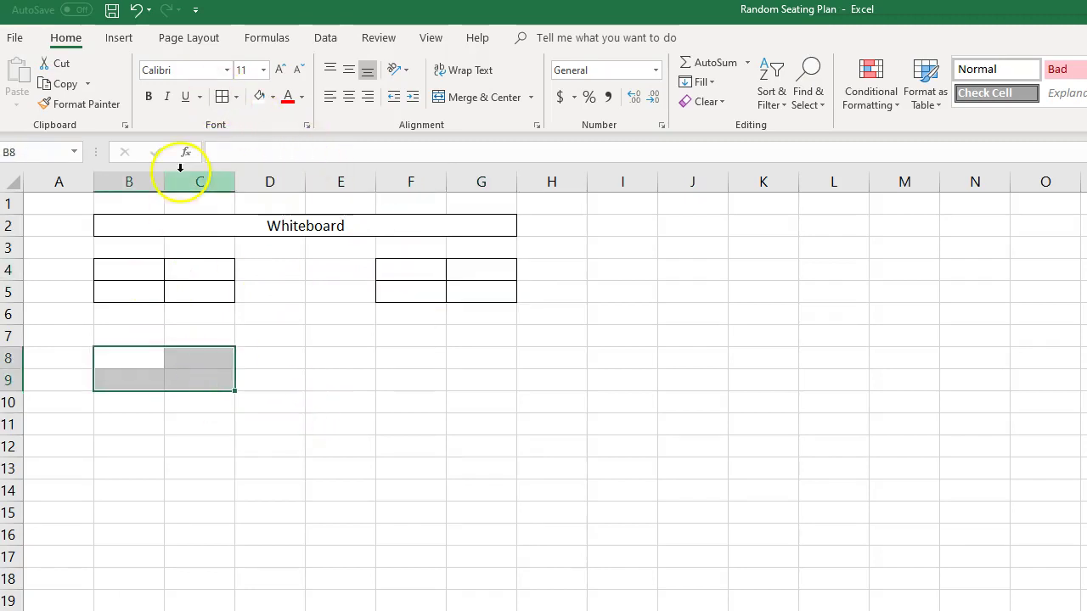
click(221, 97)
click(363, 397)
drag(404, 362, 481, 386)
click(223, 97)
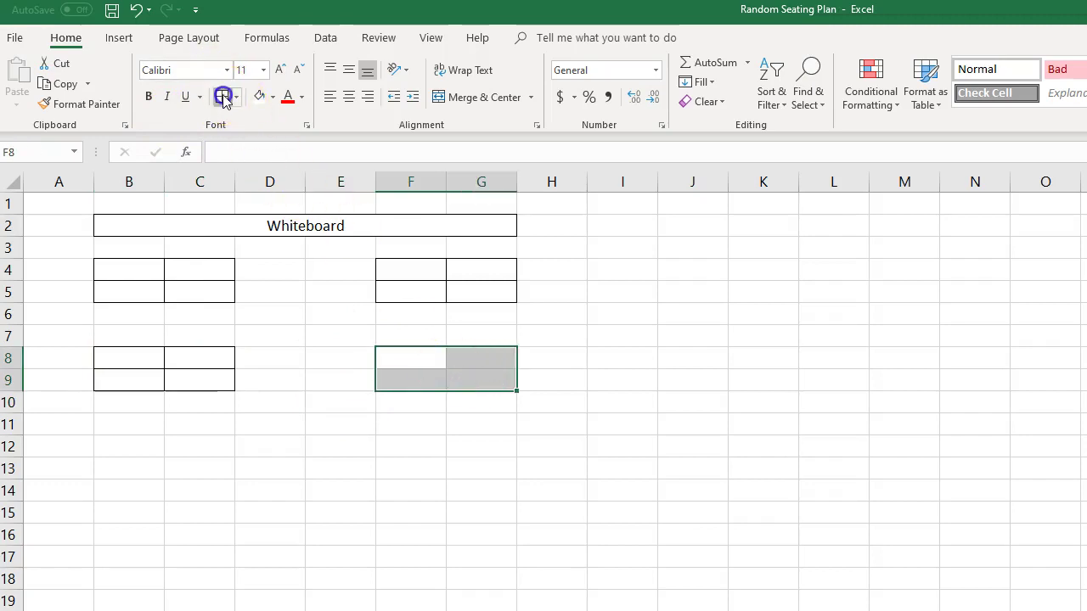
click(398, 495)
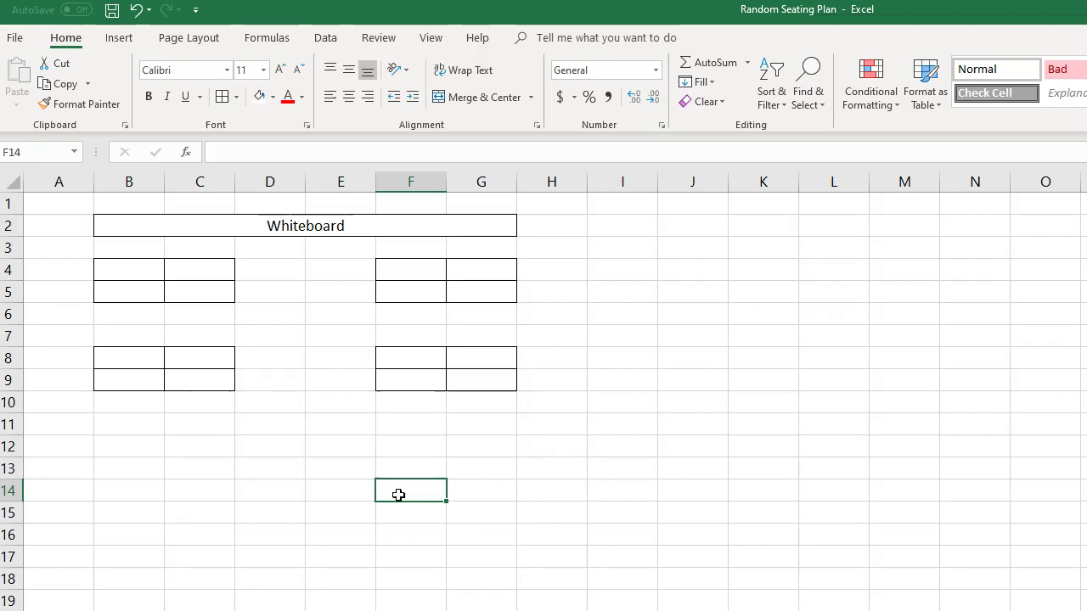
click(326, 426)
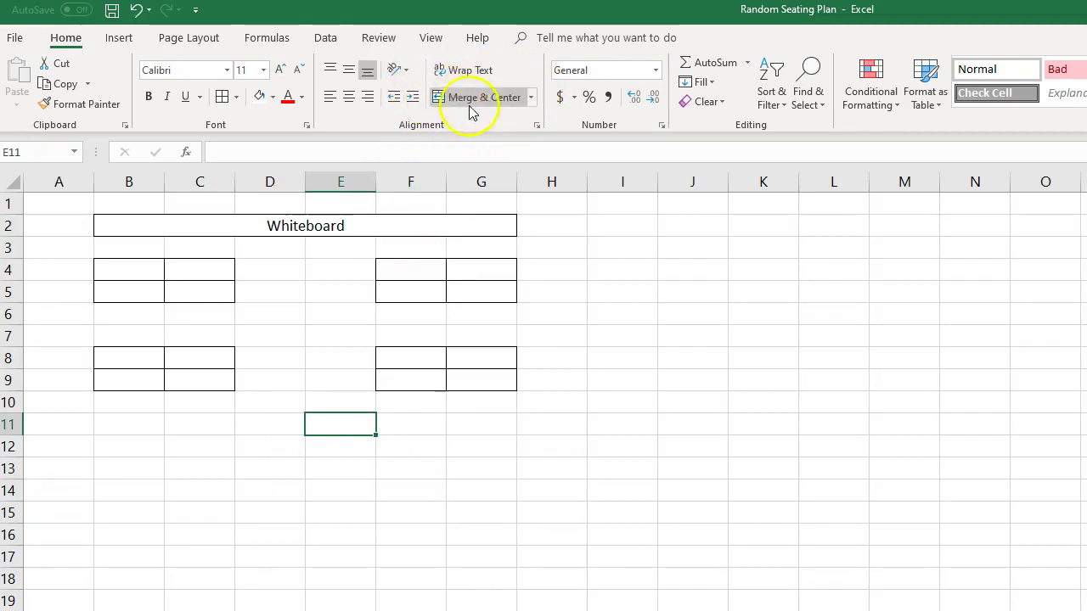
click(197, 267)
click(195, 292)
click(142, 292)
click(136, 269)
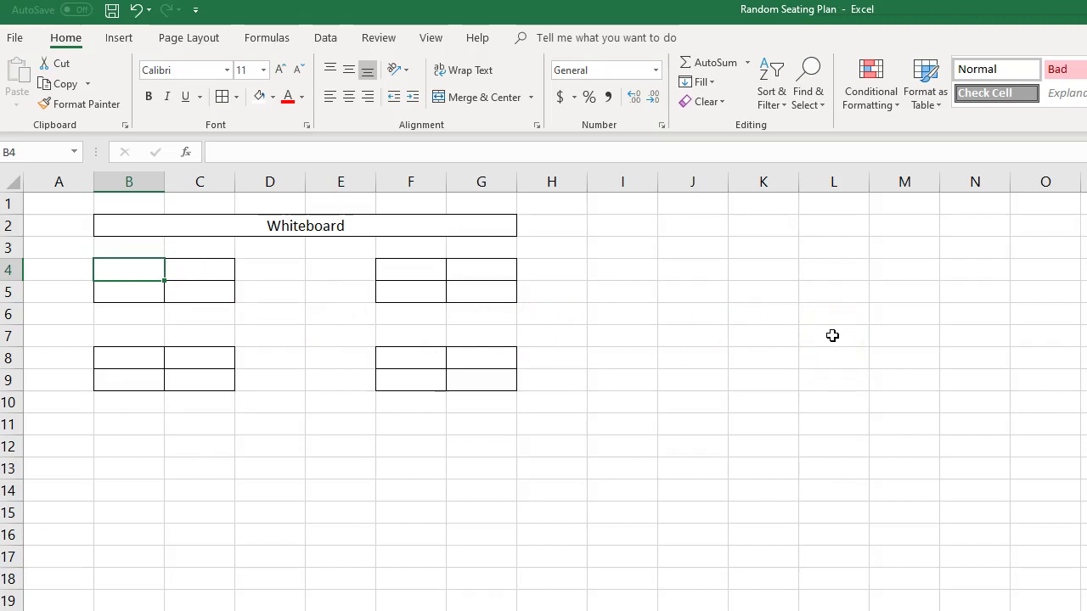
click(677, 356)
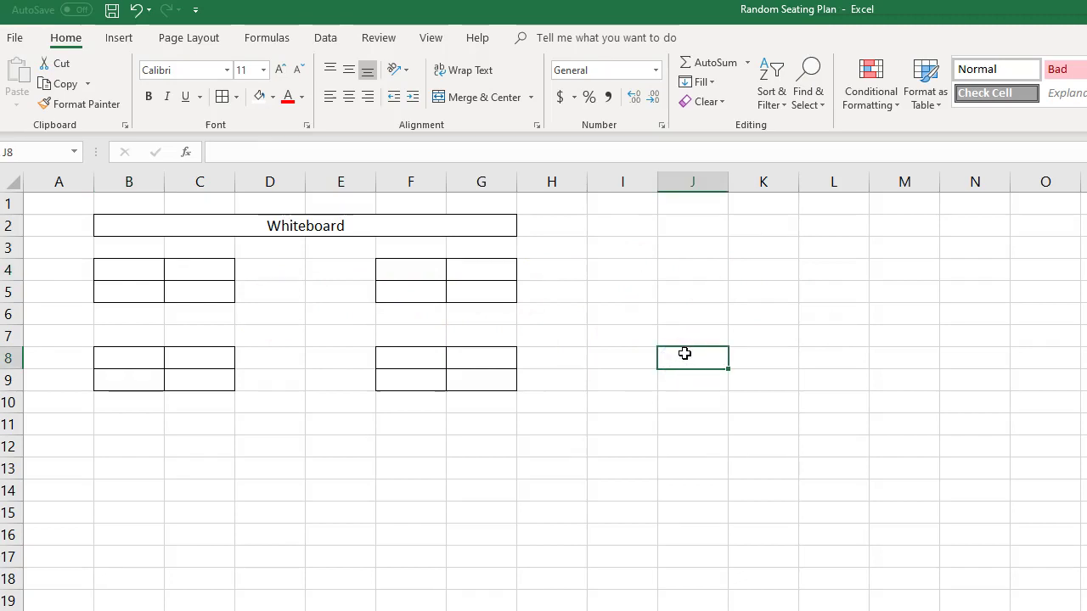
click(676, 319)
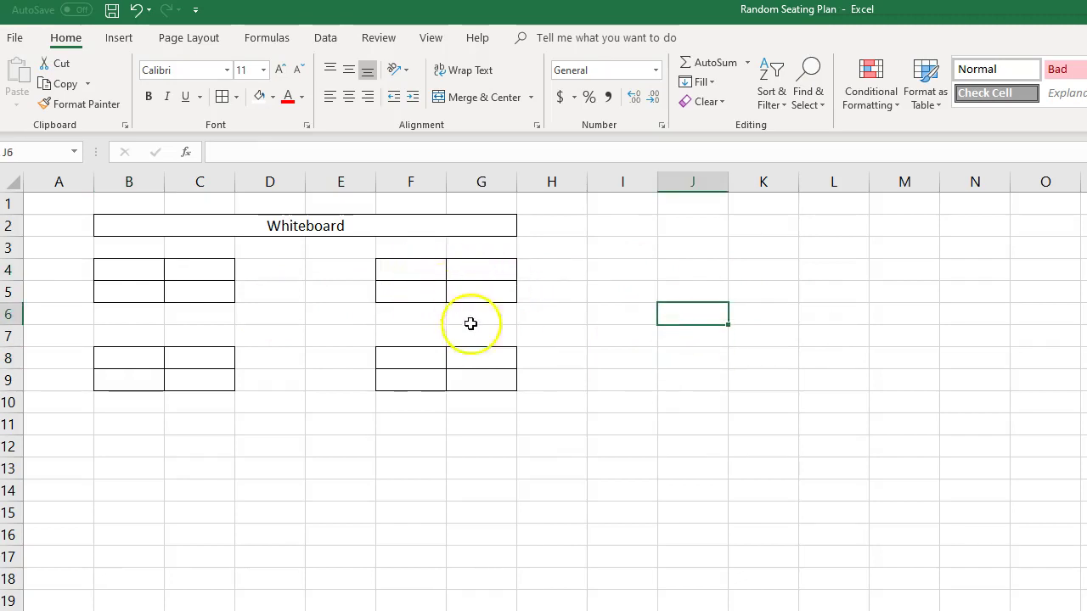
Enter the list of ten students' first names down column K, from K4 to K13.
click(780, 271)
text(A)
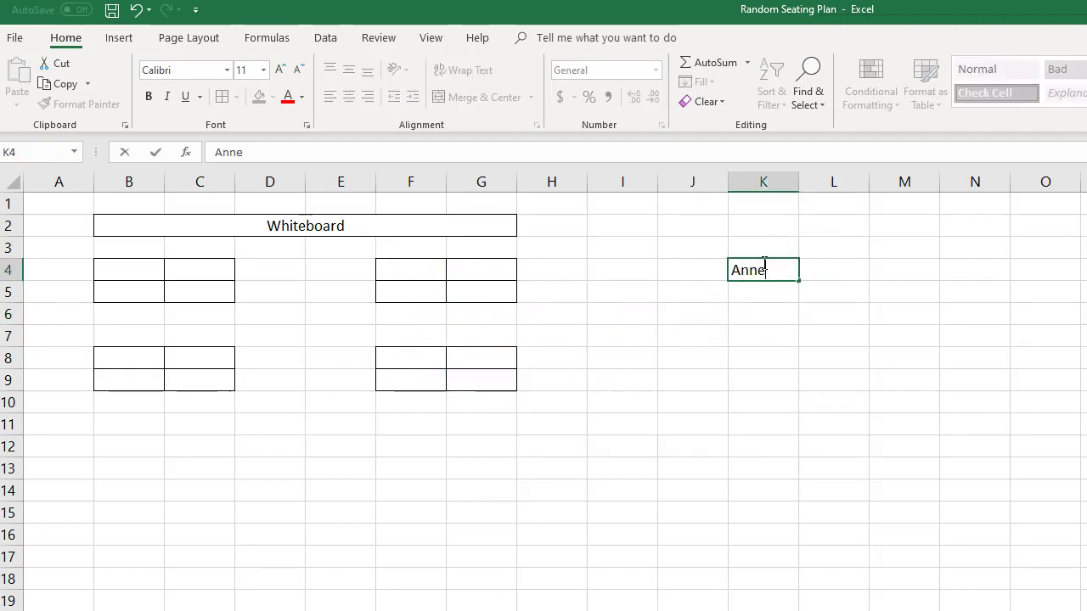
text(nne)
click(760, 293)
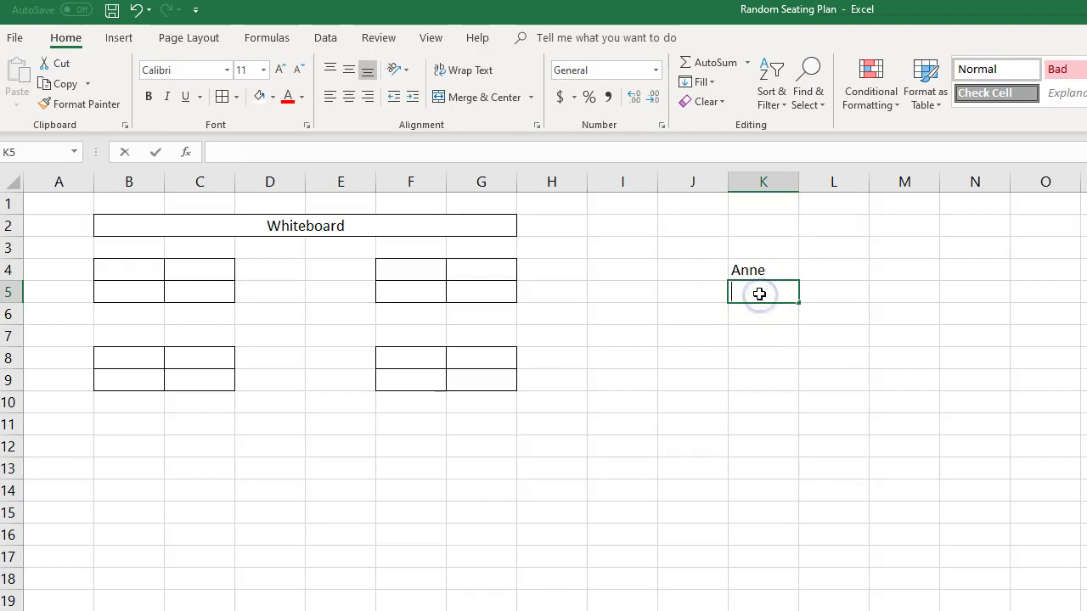
text(Ben)
key(Return)
key(Return)
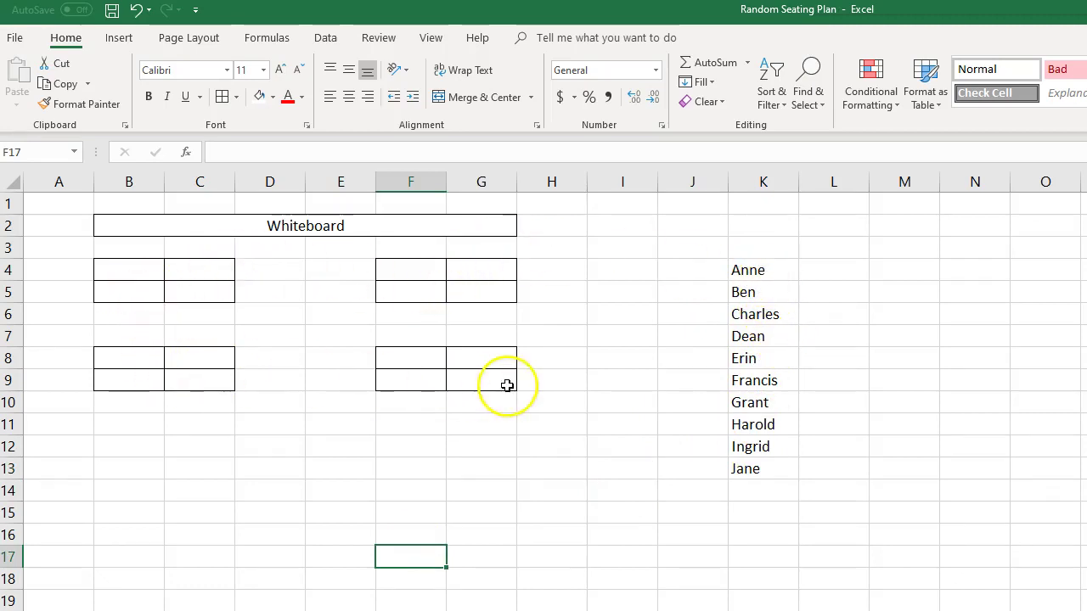
Link the first seat in B4 to the first student in the list with the formula =k4.
click(132, 271)
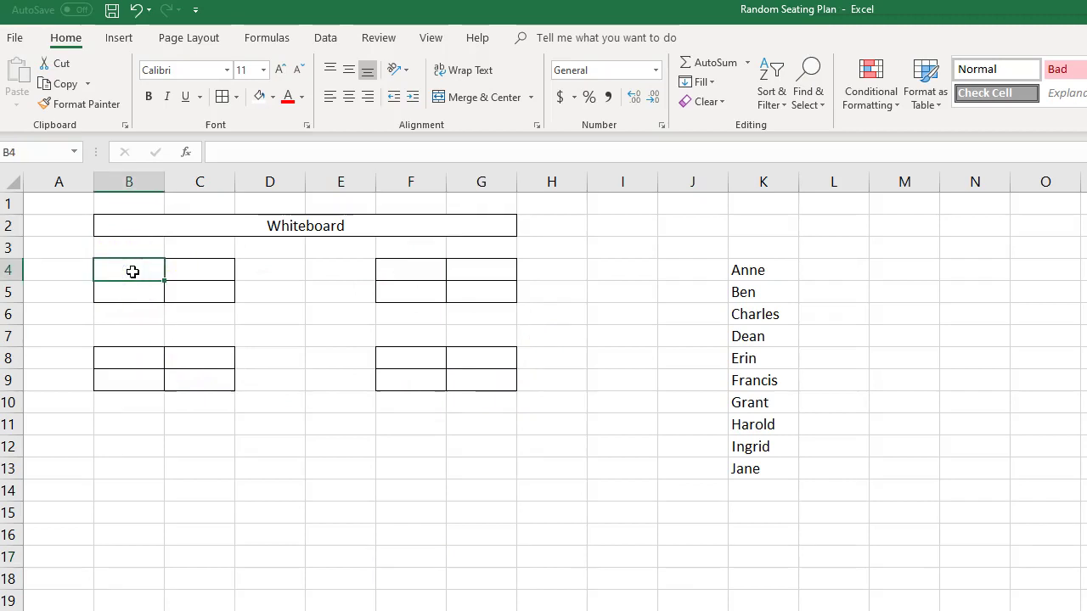
text(=)
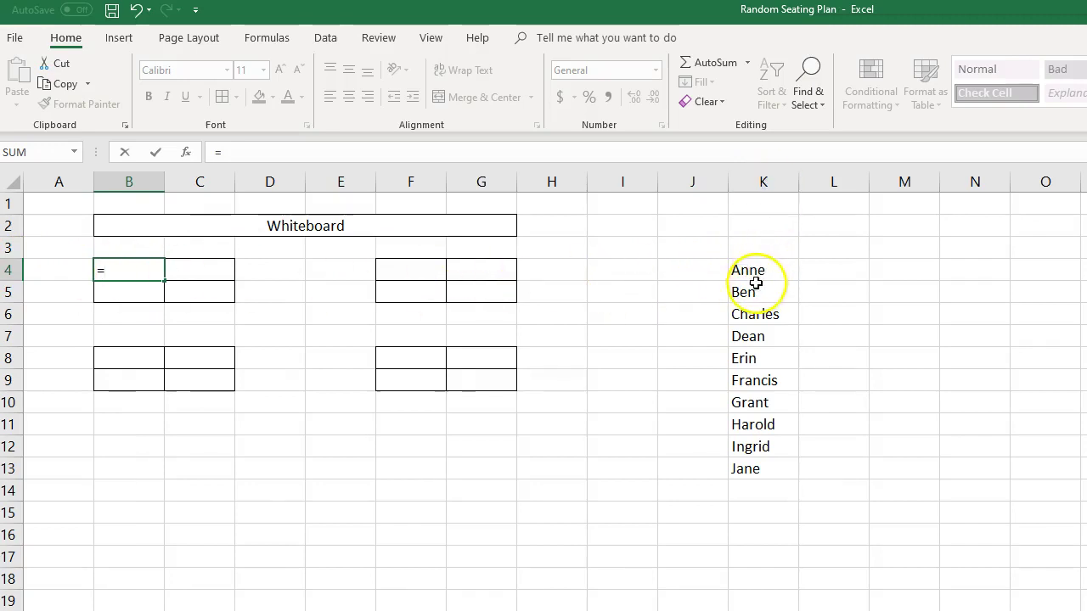
text(k4)
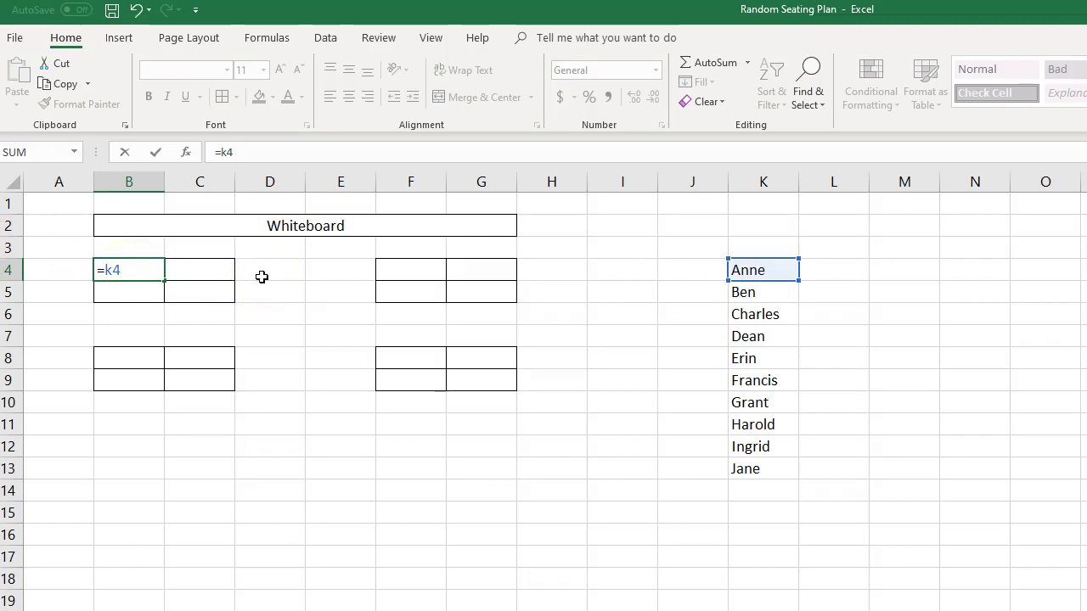
key(Return)
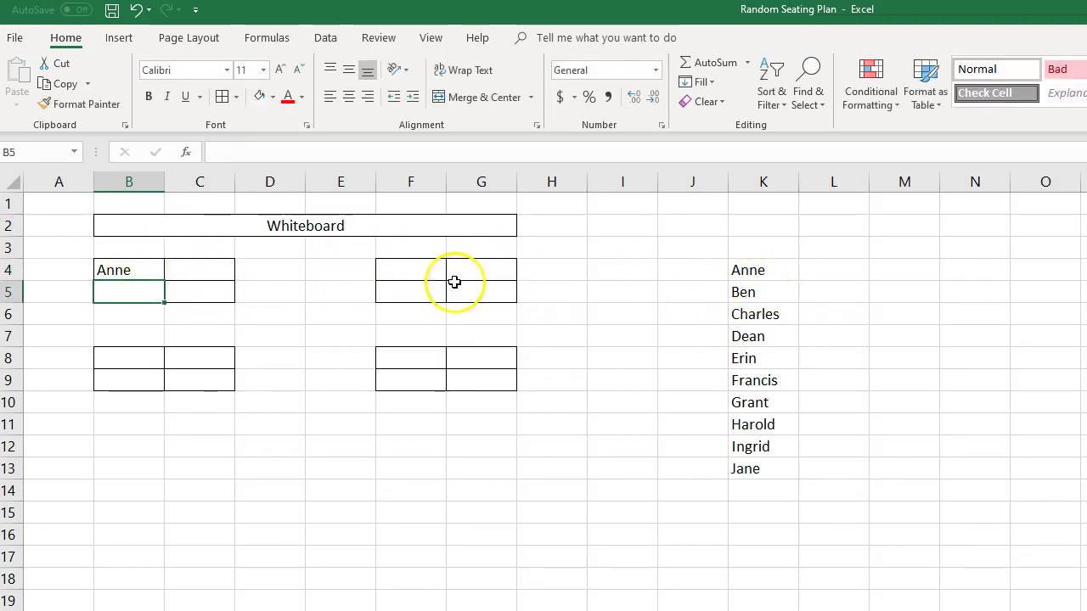
Test the seat link by replacing the first student's name in K4 with another name, and restore the original name.
click(754, 271)
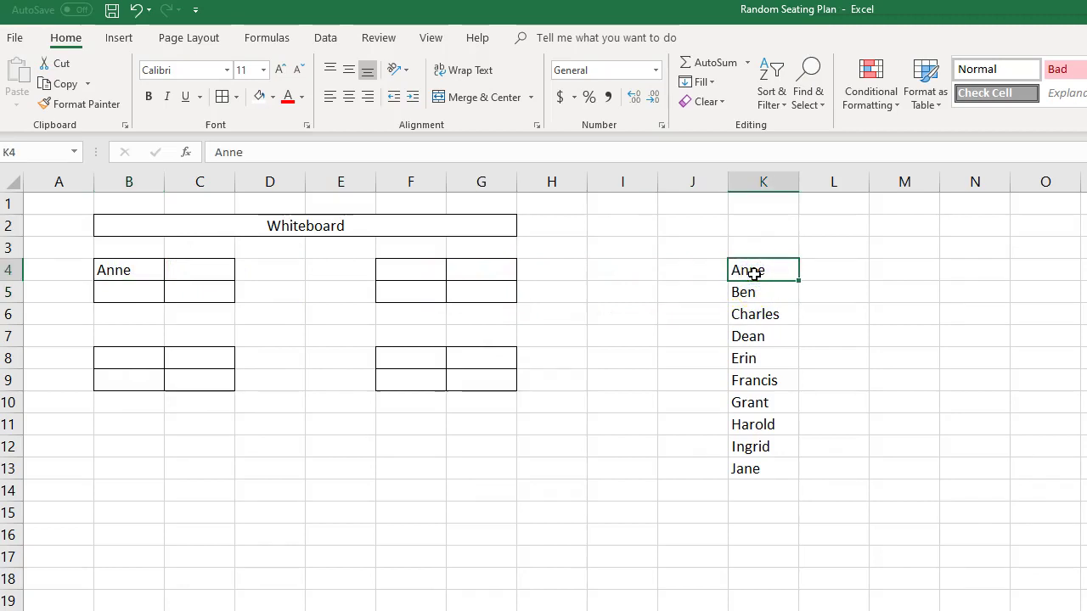
text(Ryan)
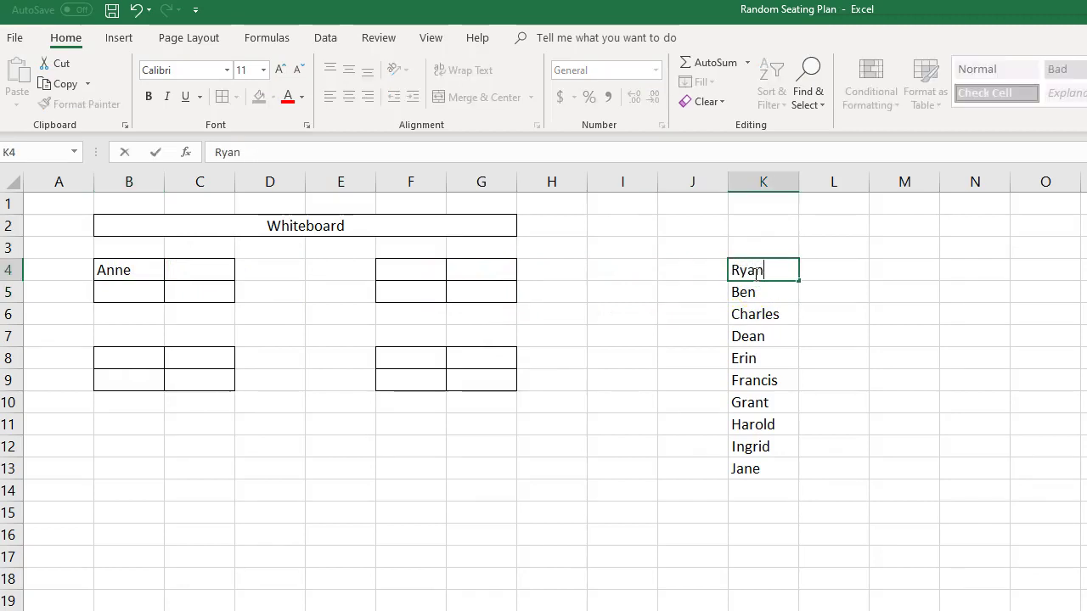
key(Return)
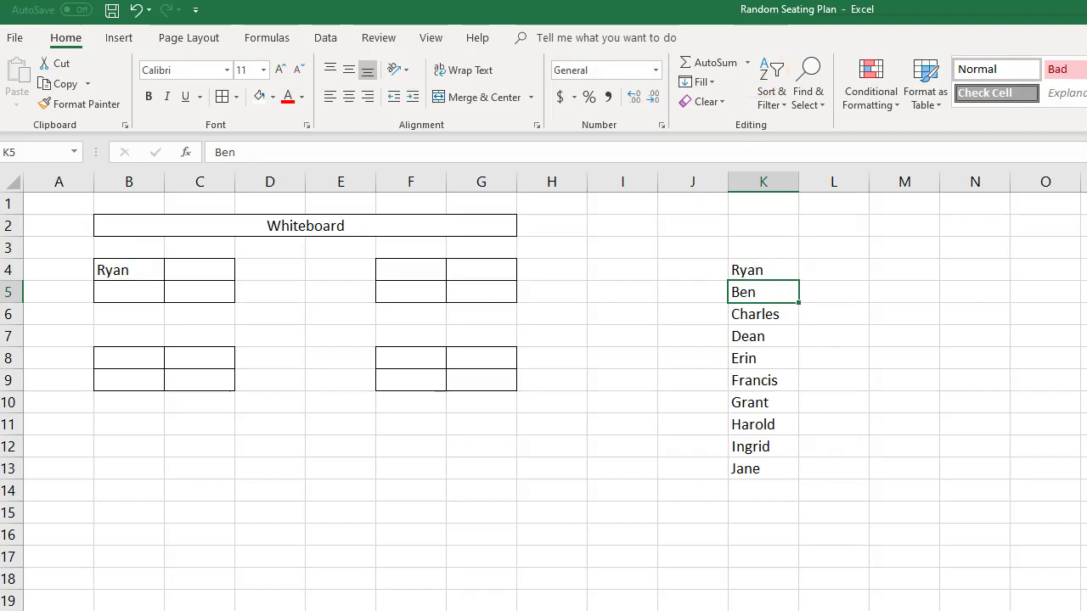
click(765, 269)
text(Anne)
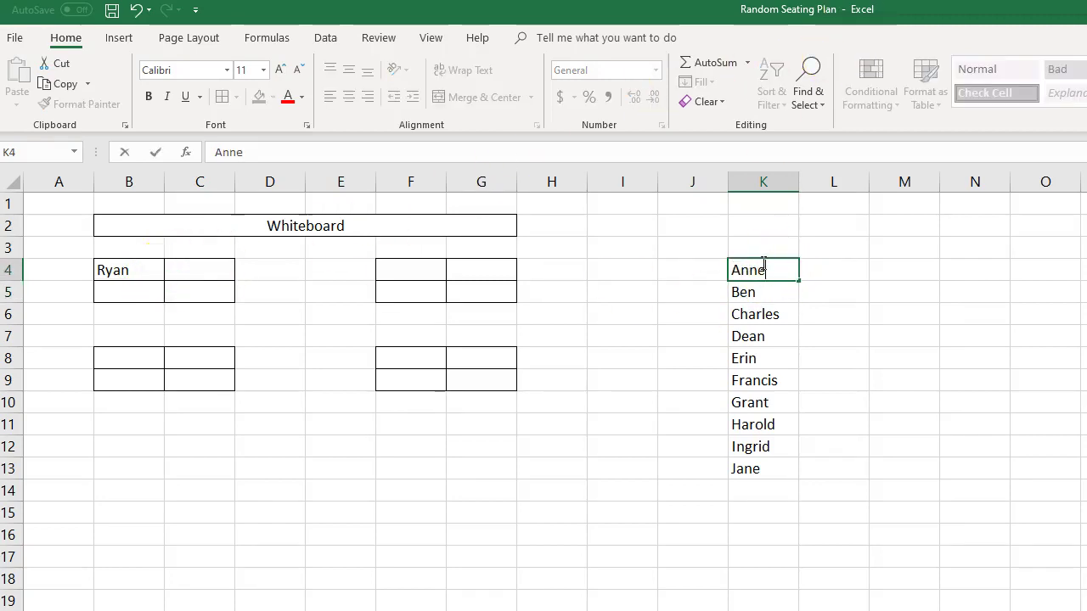
click(591, 397)
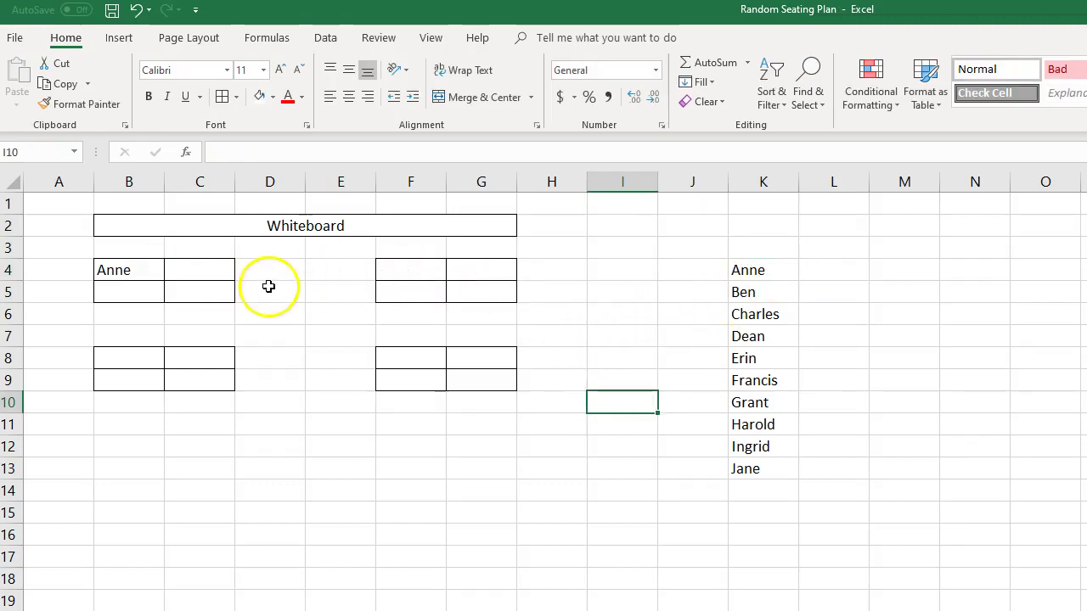
Link the seat in C4 to the second student in the list with the formula =K5.
click(209, 271)
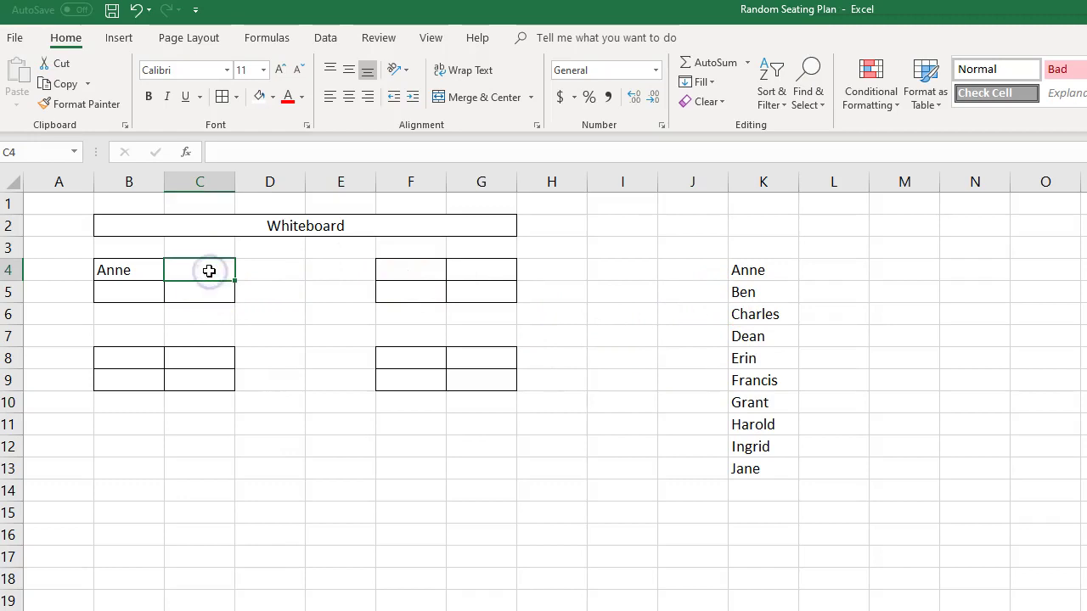
text(=)
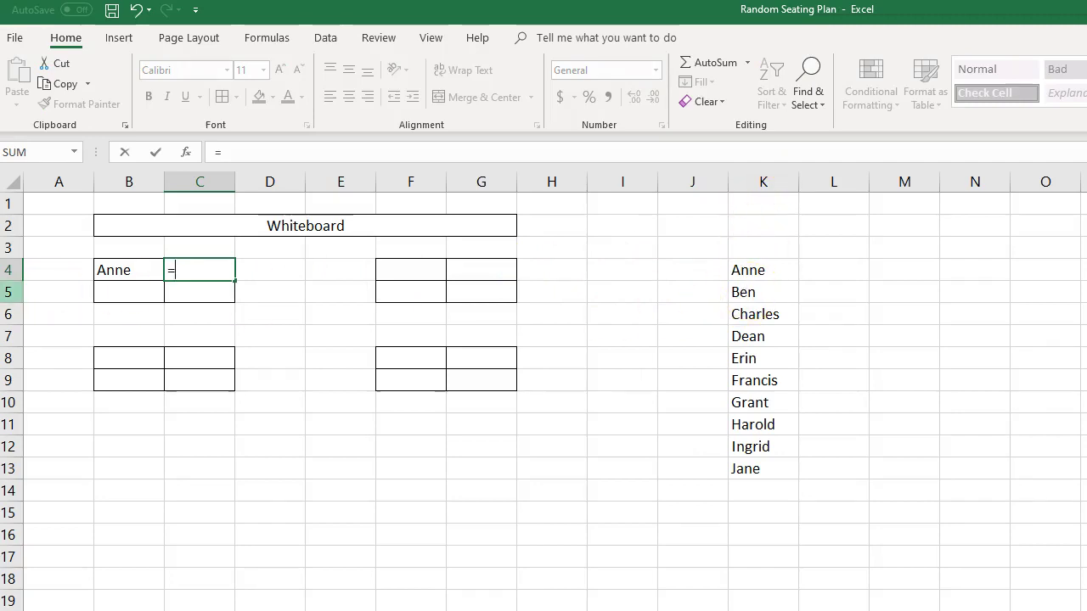
click(744, 292)
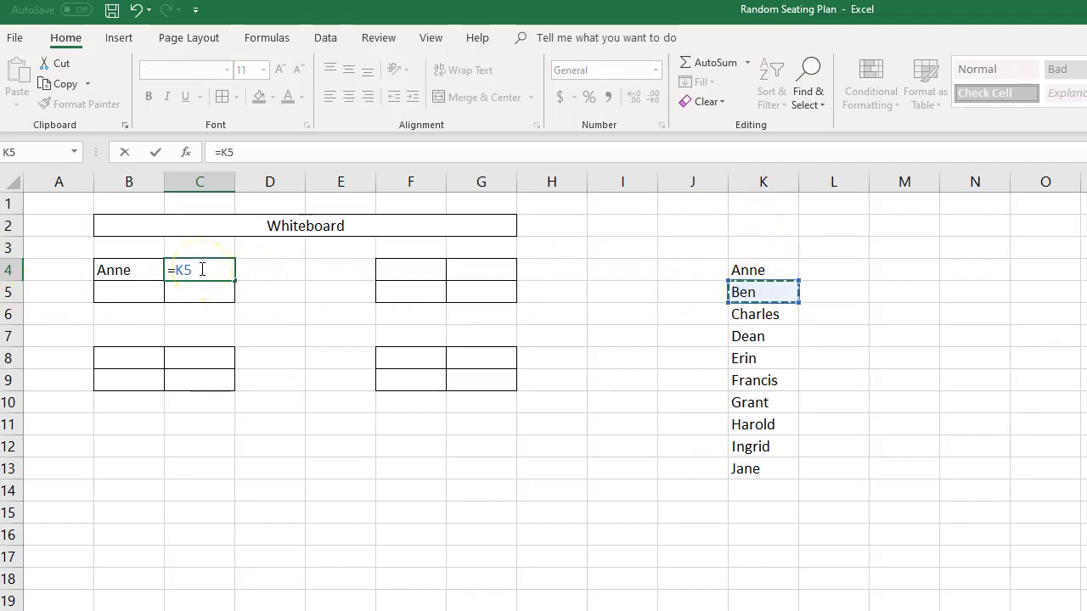
key(Return)
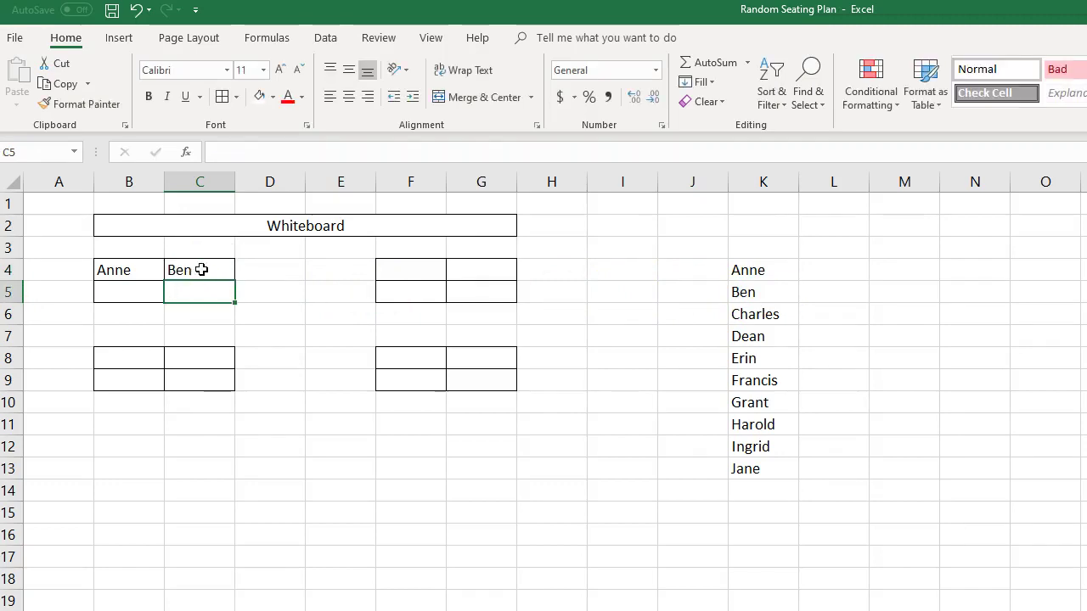
Link the seat in B5 to the third student in the list with the formula =K6.
click(135, 296)
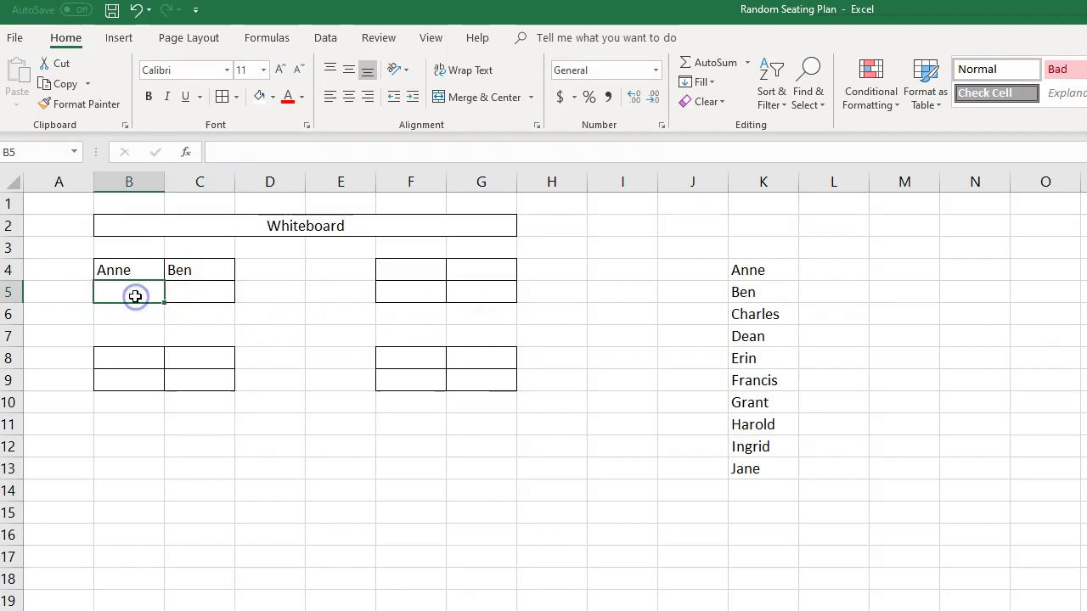
text(=)
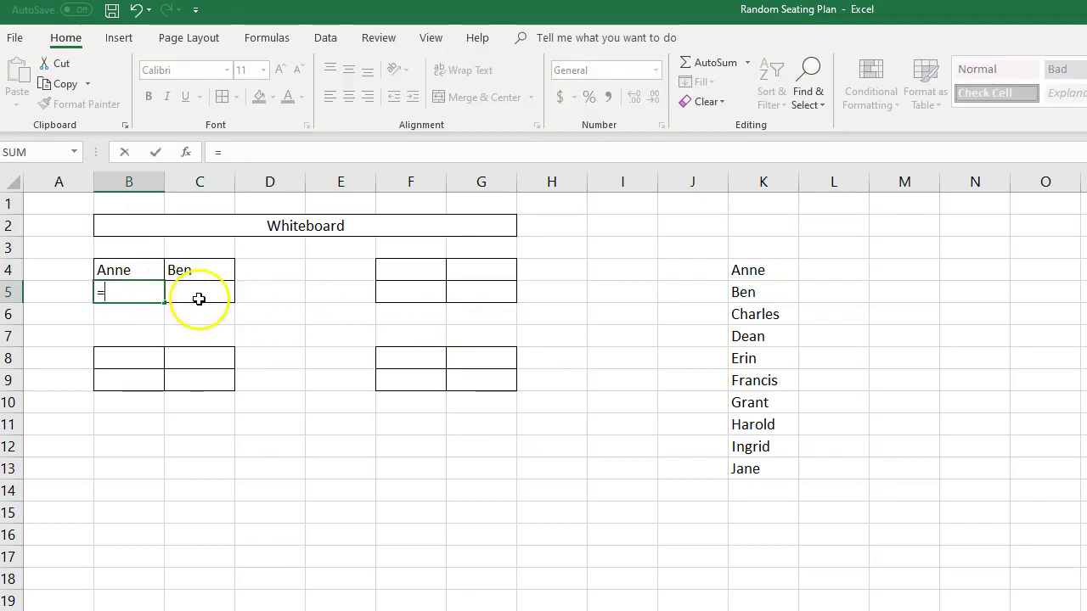
click(759, 316)
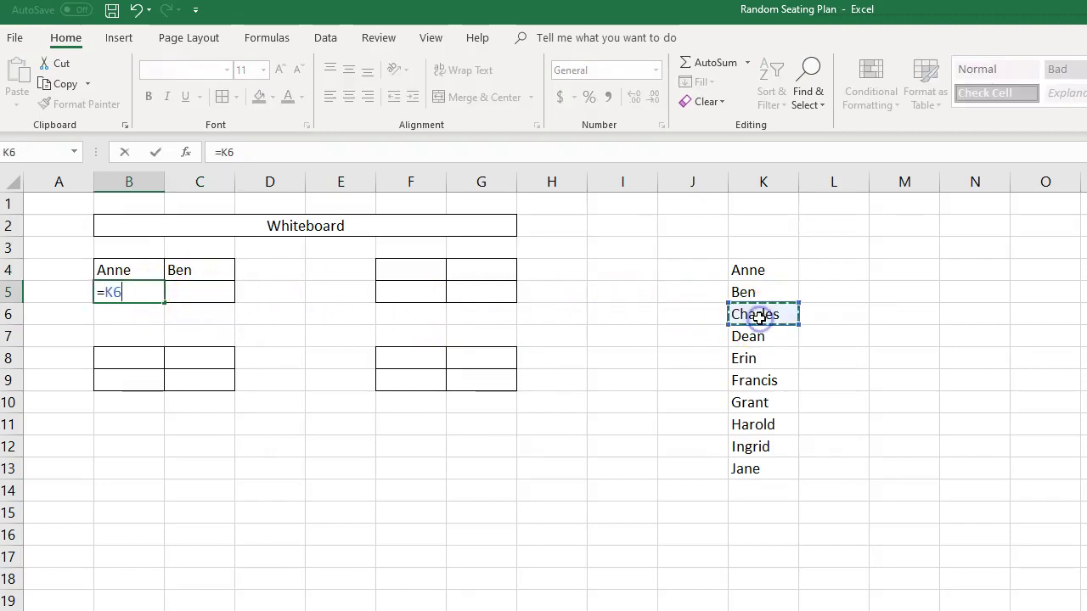
click(141, 295)
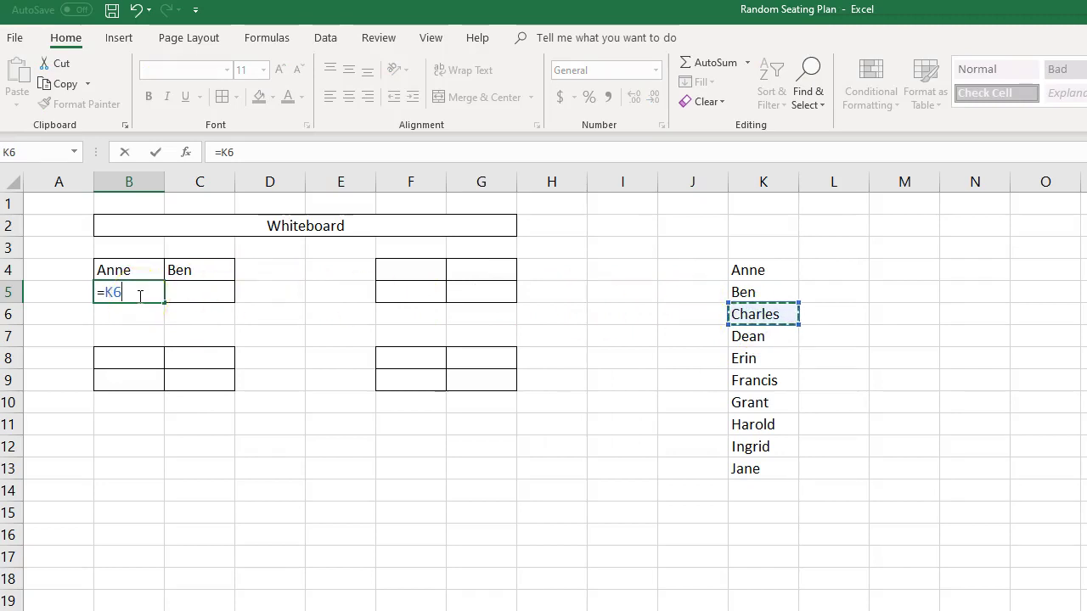
key(Return)
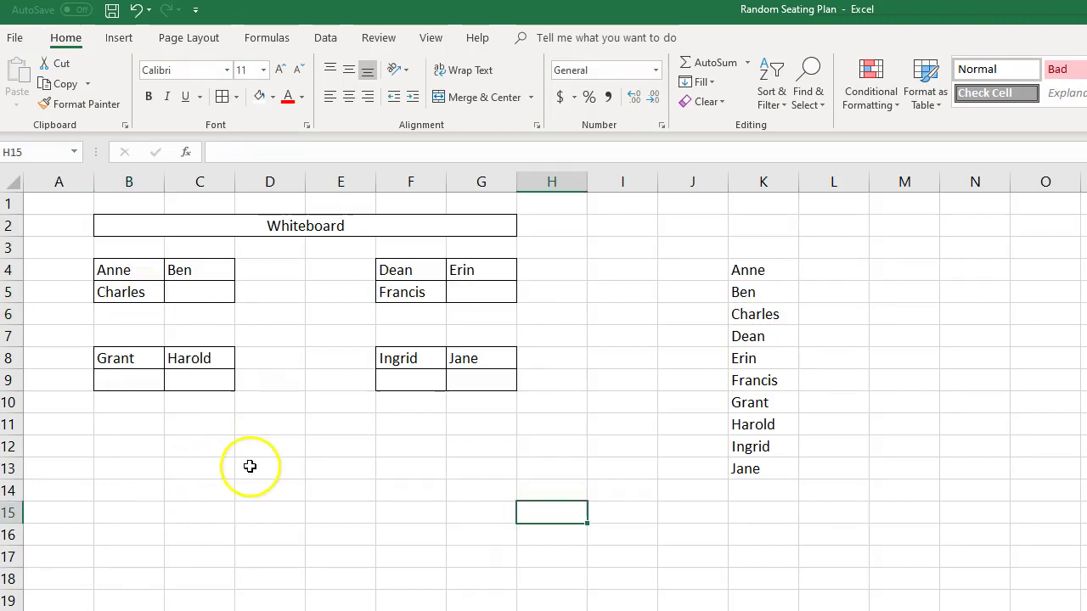
Enter the formula =rand() in J4, beside the first student, to generate a random number.
click(245, 448)
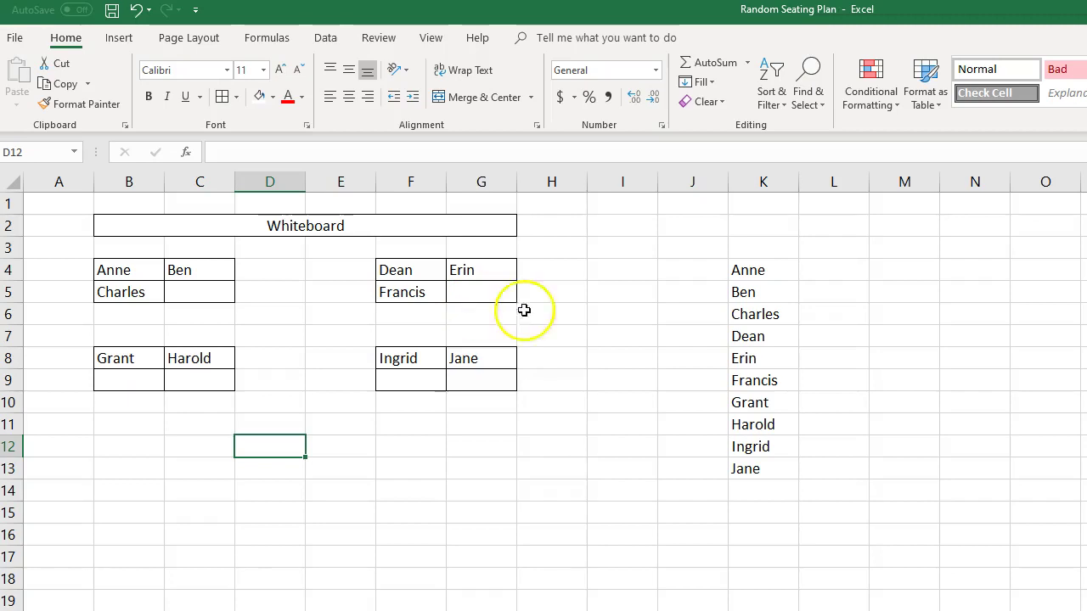
click(664, 353)
click(694, 275)
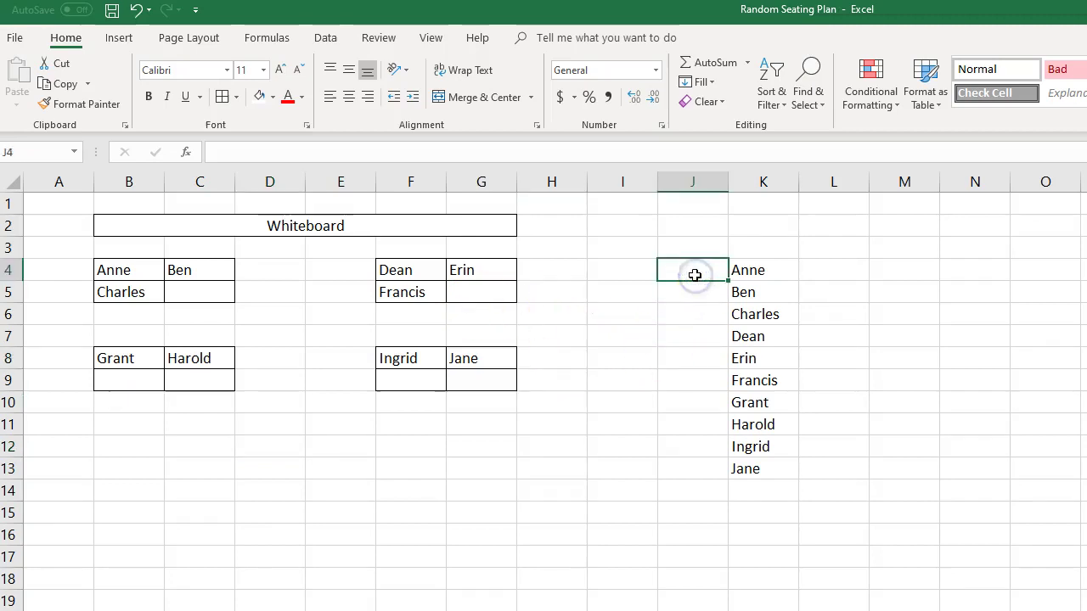
click(701, 274)
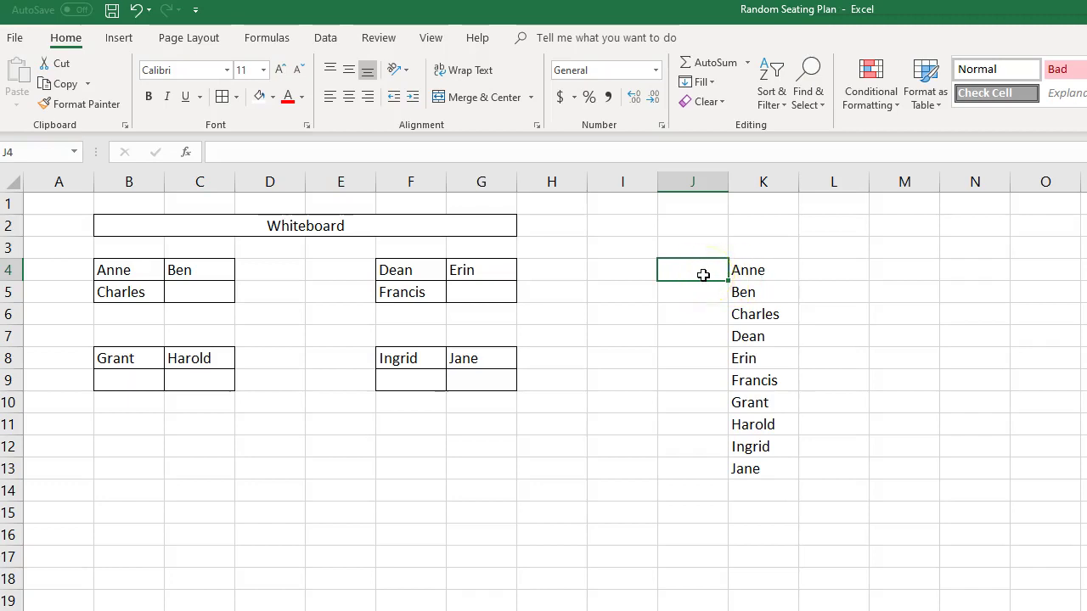
text(=)
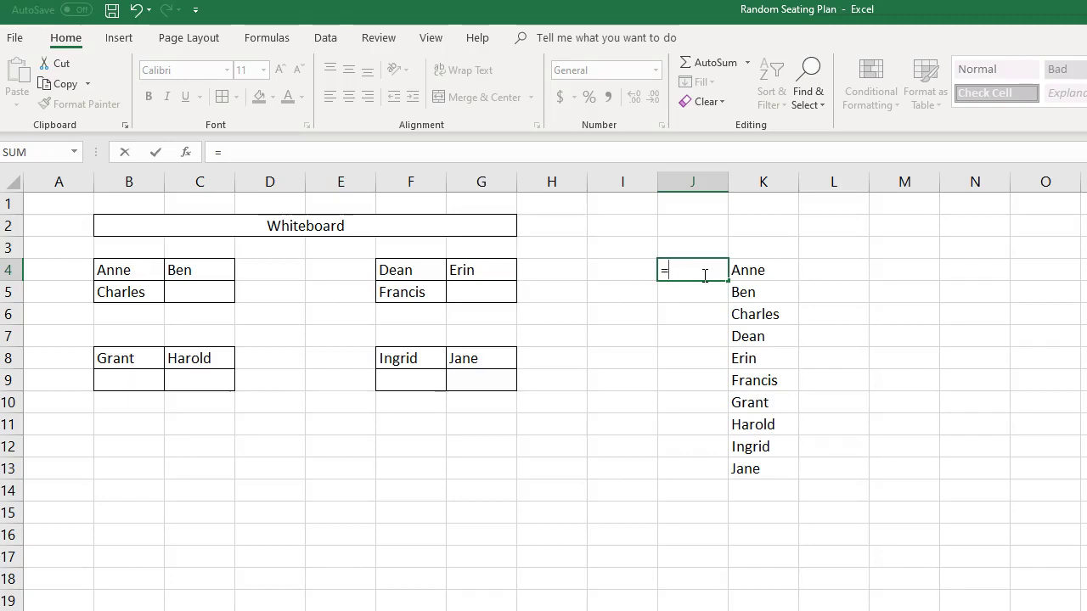
text(rand)
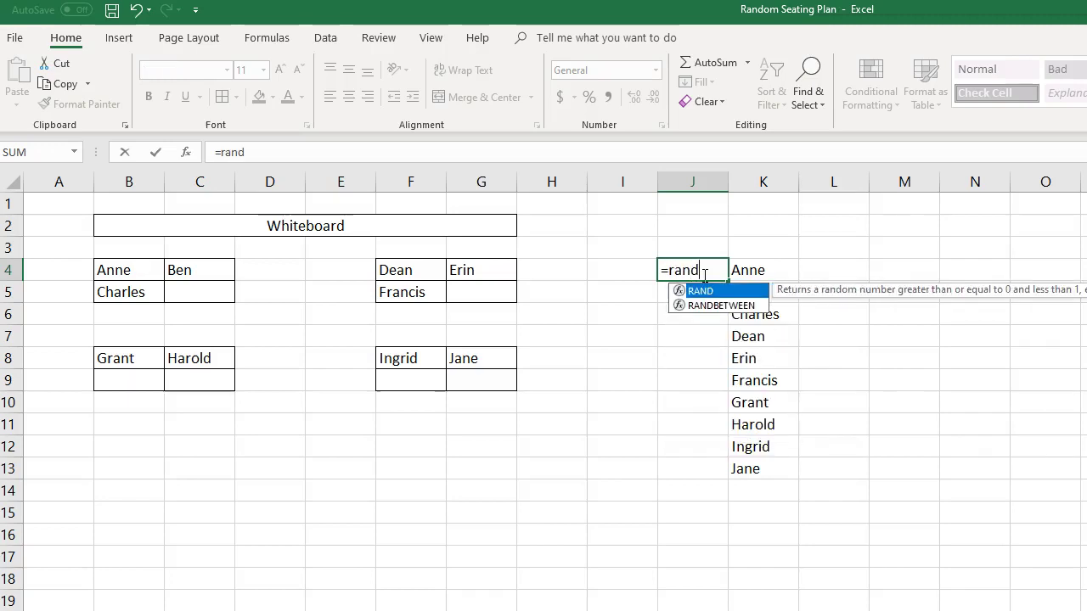
text(()
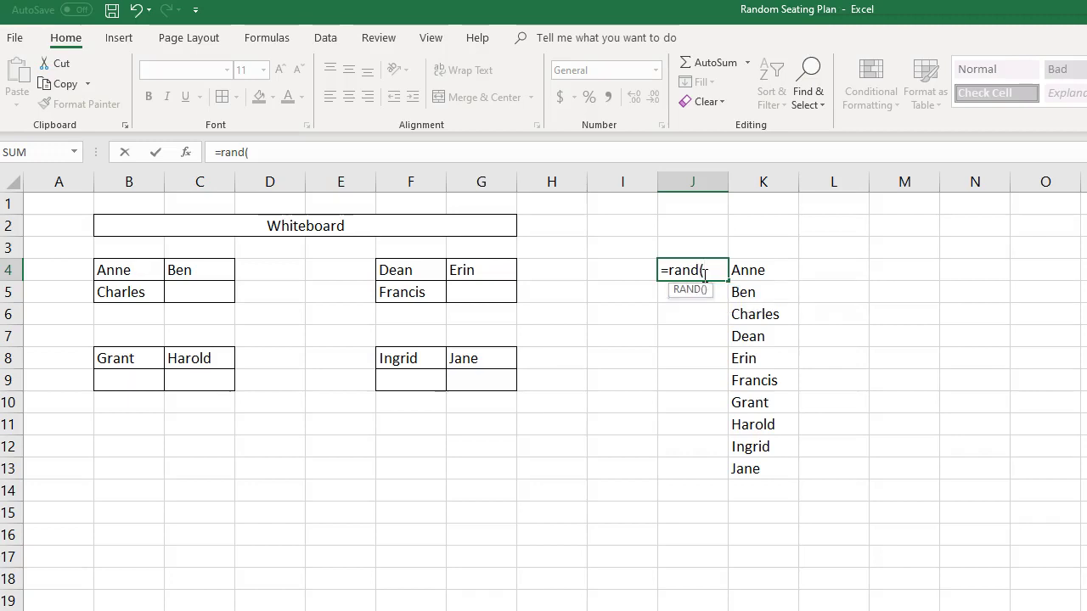
text())
key(Return)
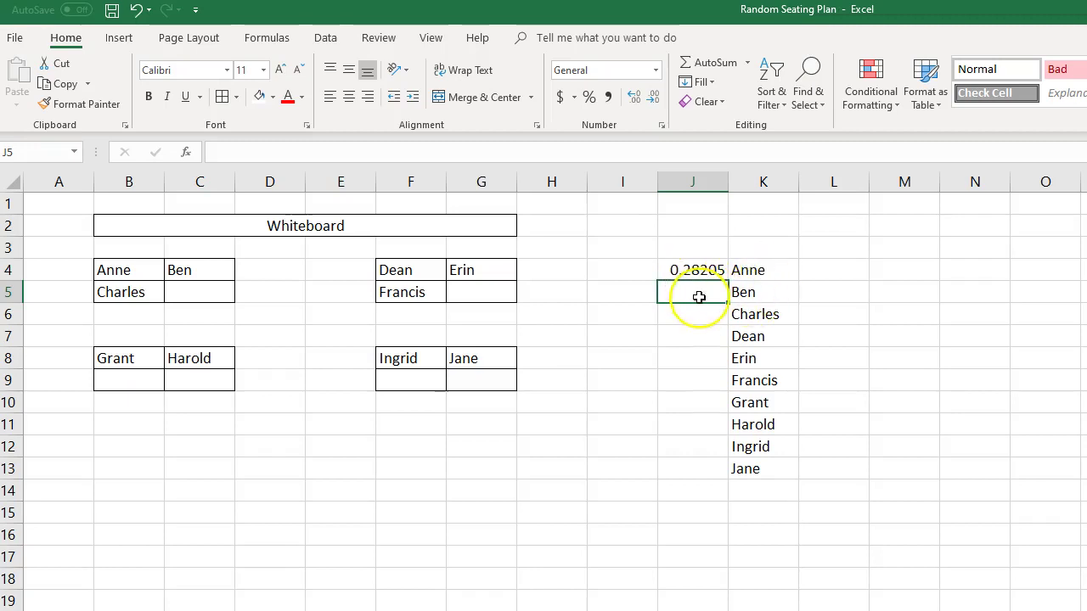
Enter =rand() in J5 and fill the formula down to J13 so every student has a random number.
text(=rand)
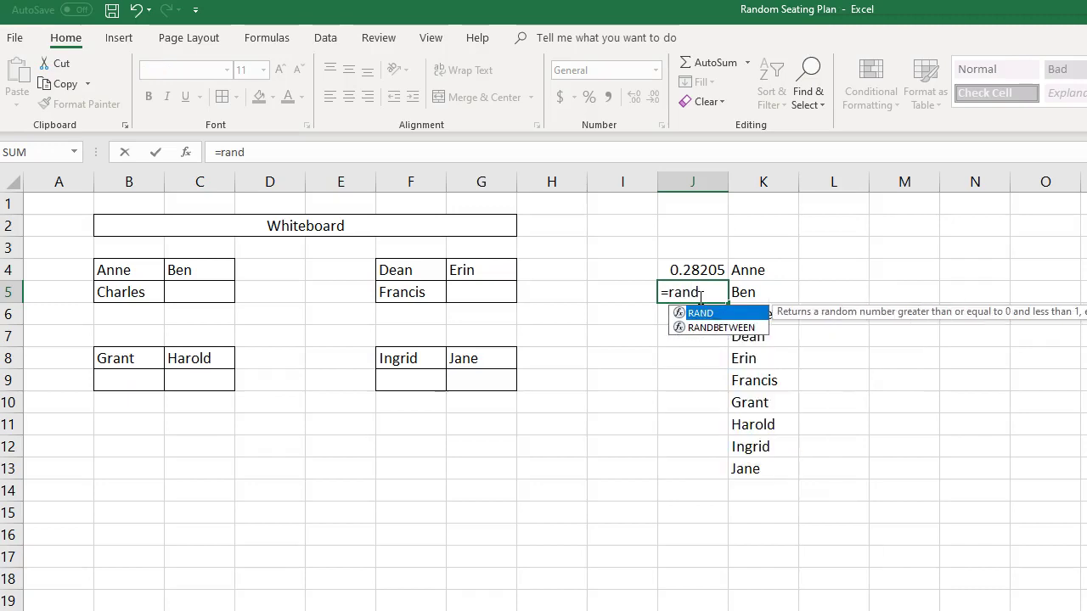
text(())
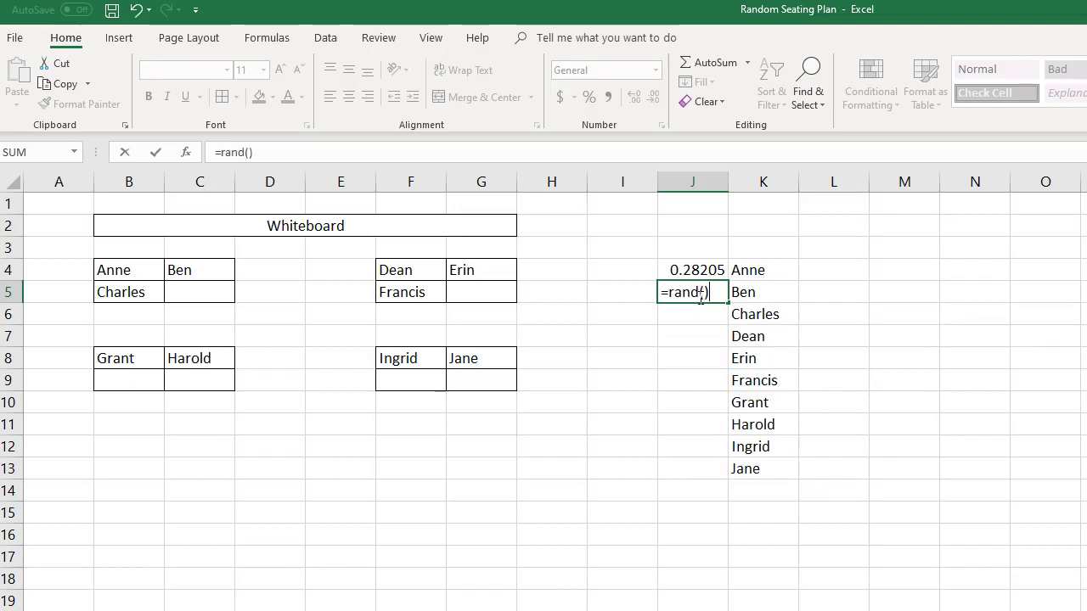
key(Return)
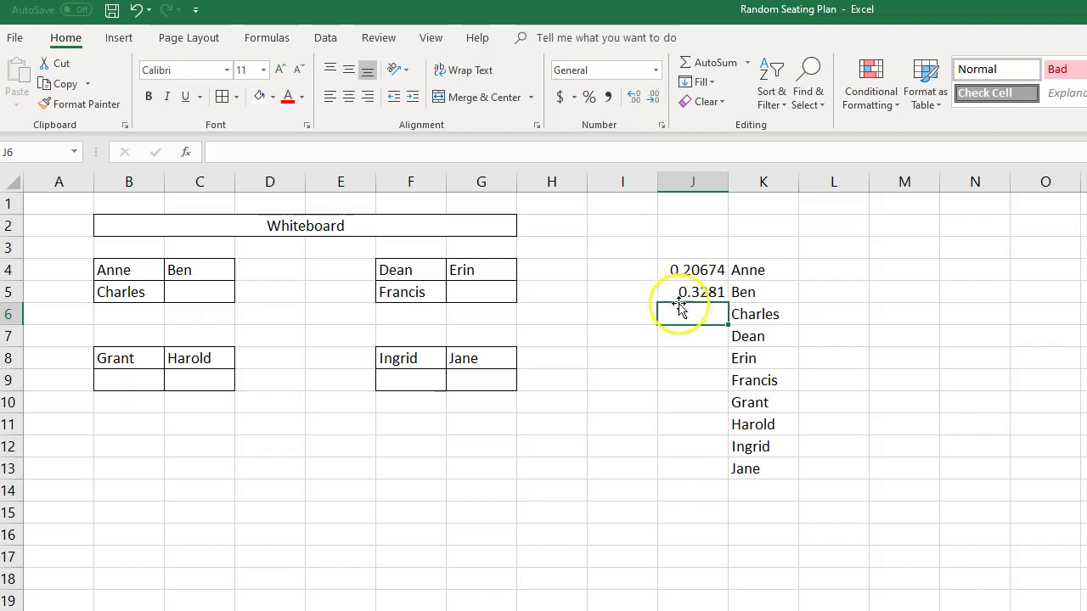
click(696, 271)
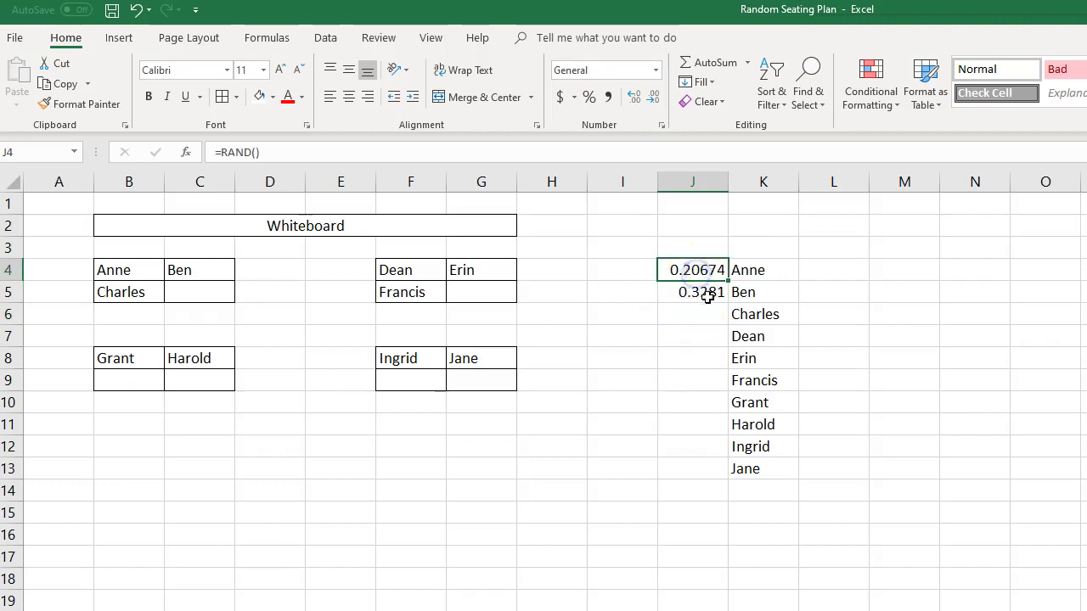
click(710, 294)
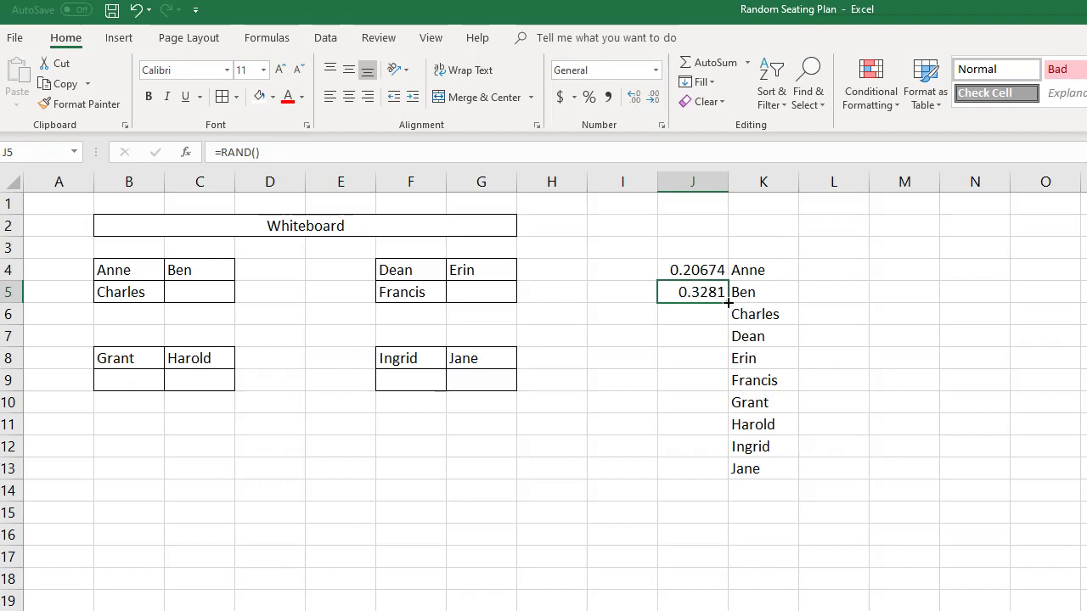
drag(728, 302, 728, 474)
click(642, 510)
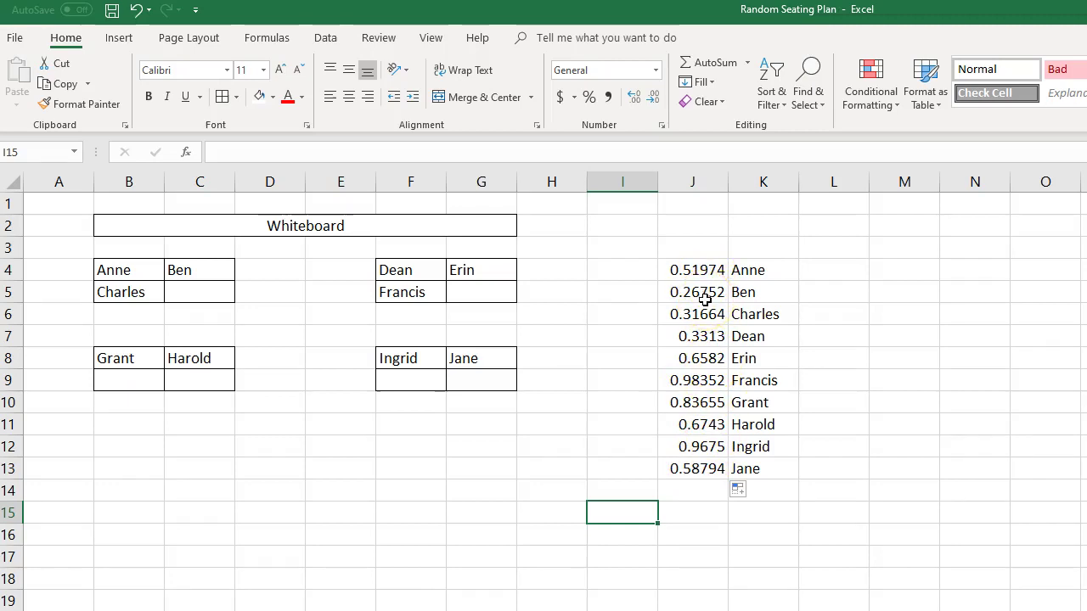
Sort the random numbers and student names in J4:K13 from smallest to largest to shuffle the seating.
click(594, 310)
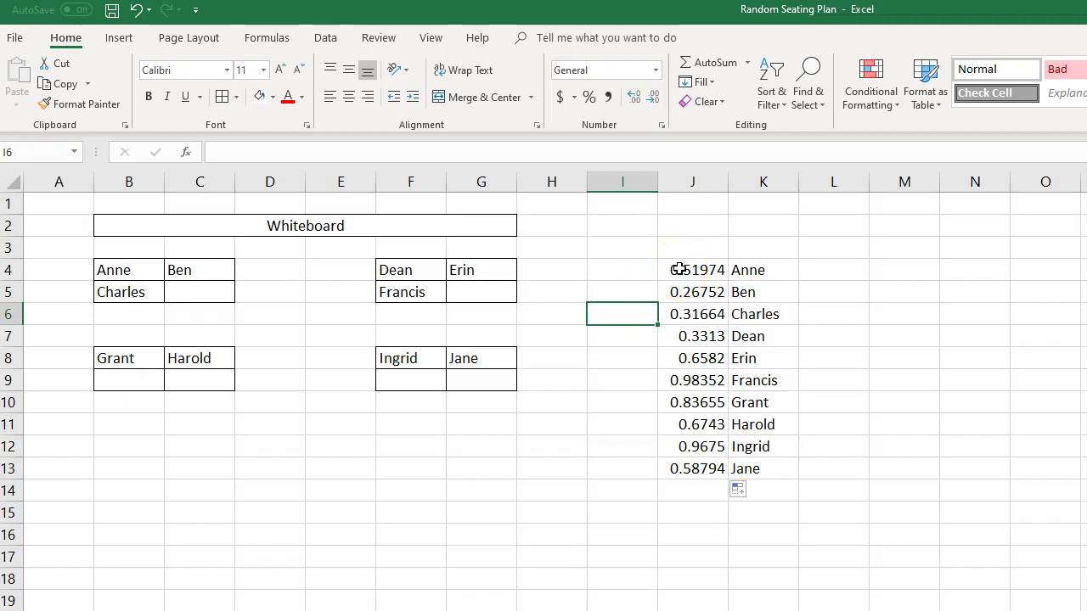
drag(679, 269, 756, 467)
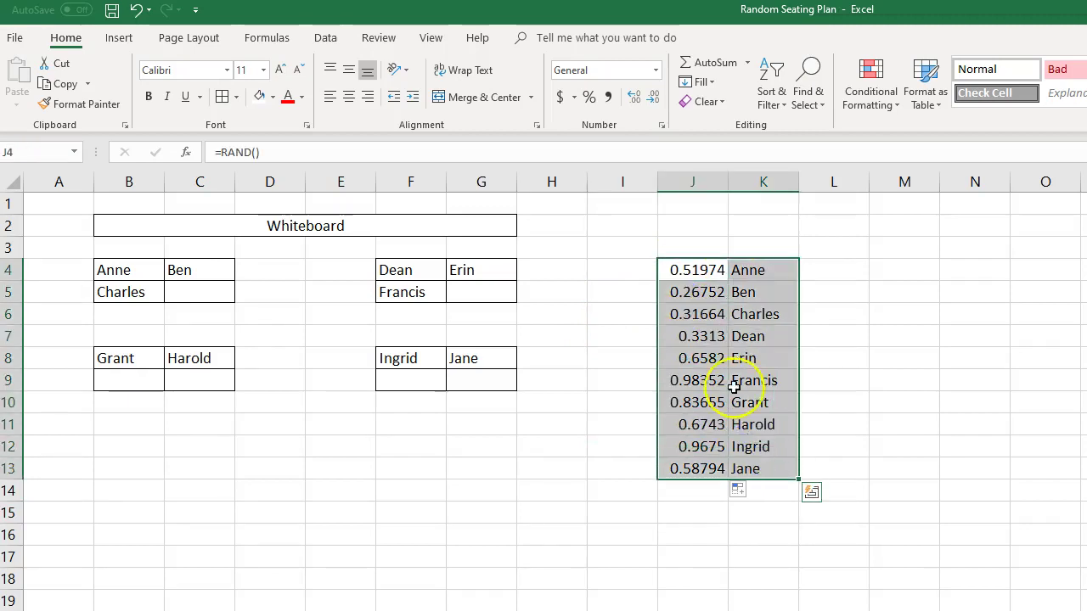
click(770, 100)
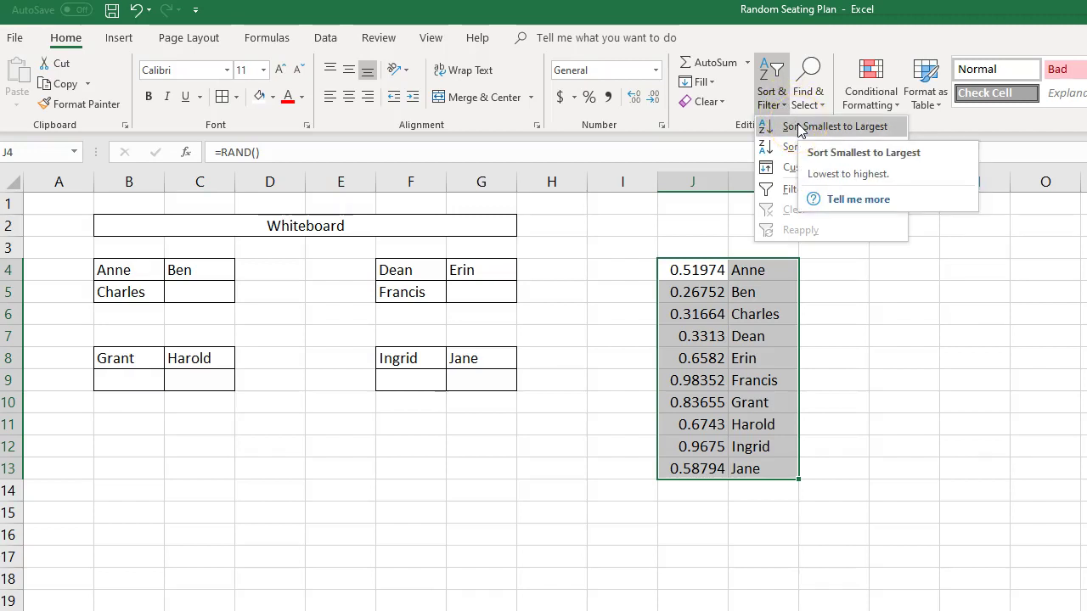
click(802, 129)
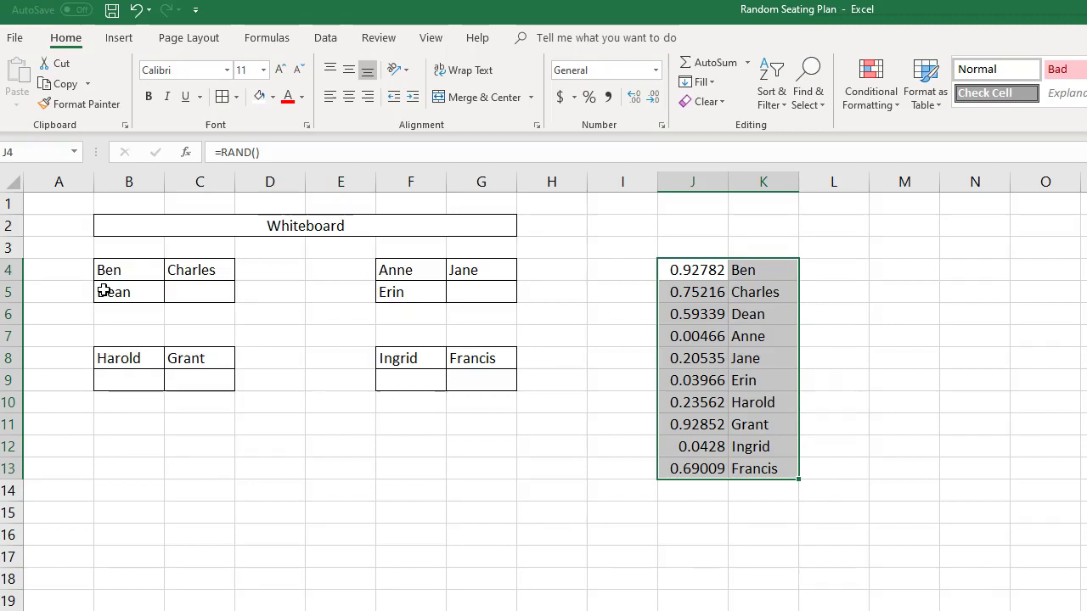
click(201, 510)
Fill the area A1:O19 with white to hide the gridlines around the seating plan and list.
mouse_move(56, 202)
mouse_down()
mouse_move(351, 347)
mouse_move(1052, 604)
mouse_up()
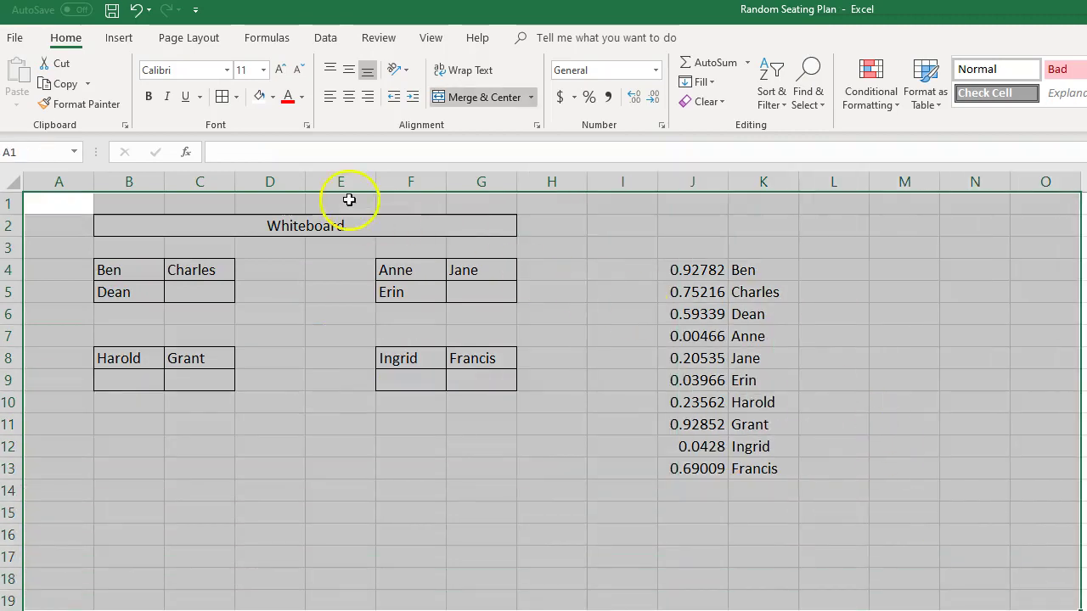
click(262, 101)
click(261, 101)
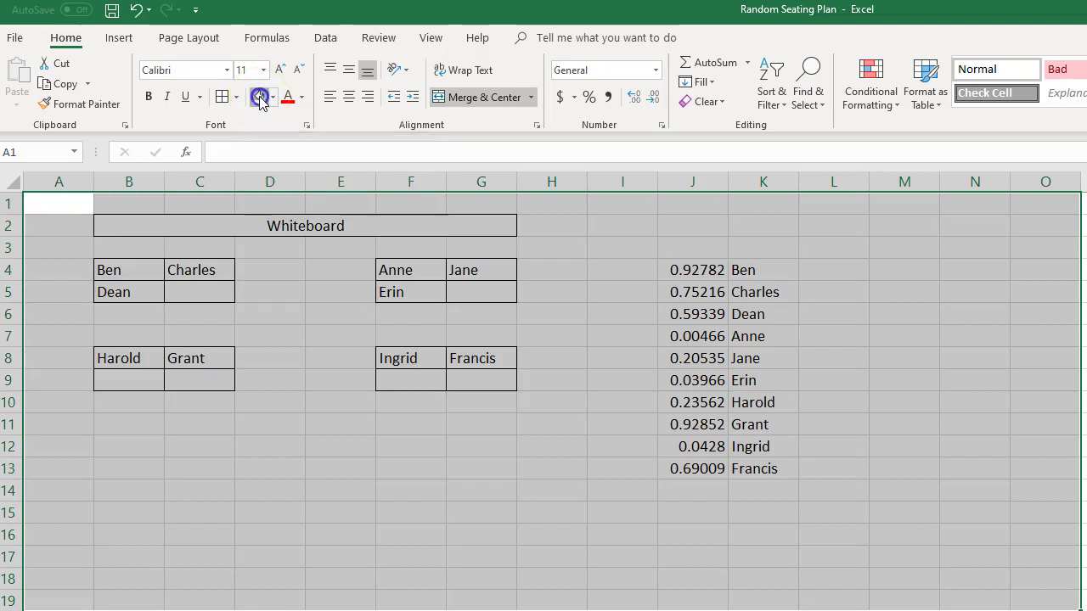
click(607, 490)
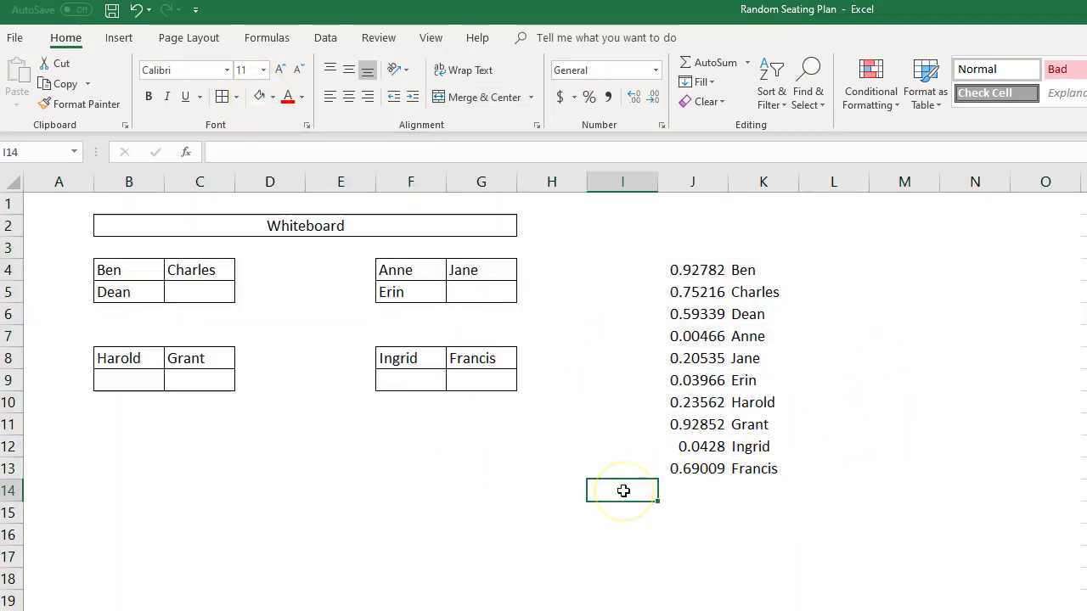
click(485, 513)
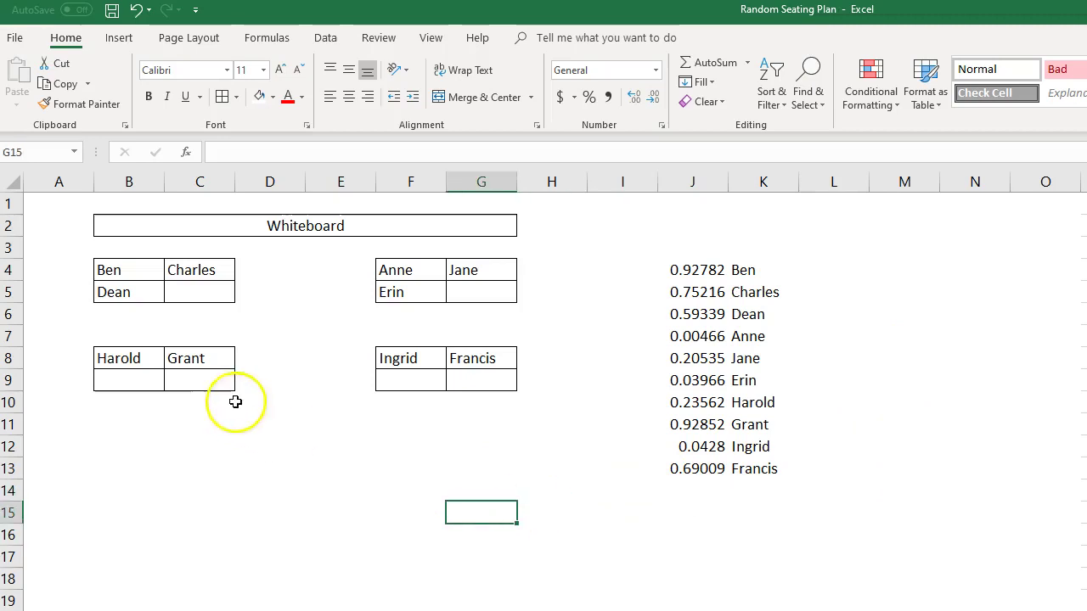
Fill the empty seats B9:C9 and F9:G9 in the back row of tables with the standard orange colour.
drag(195, 379, 143, 374)
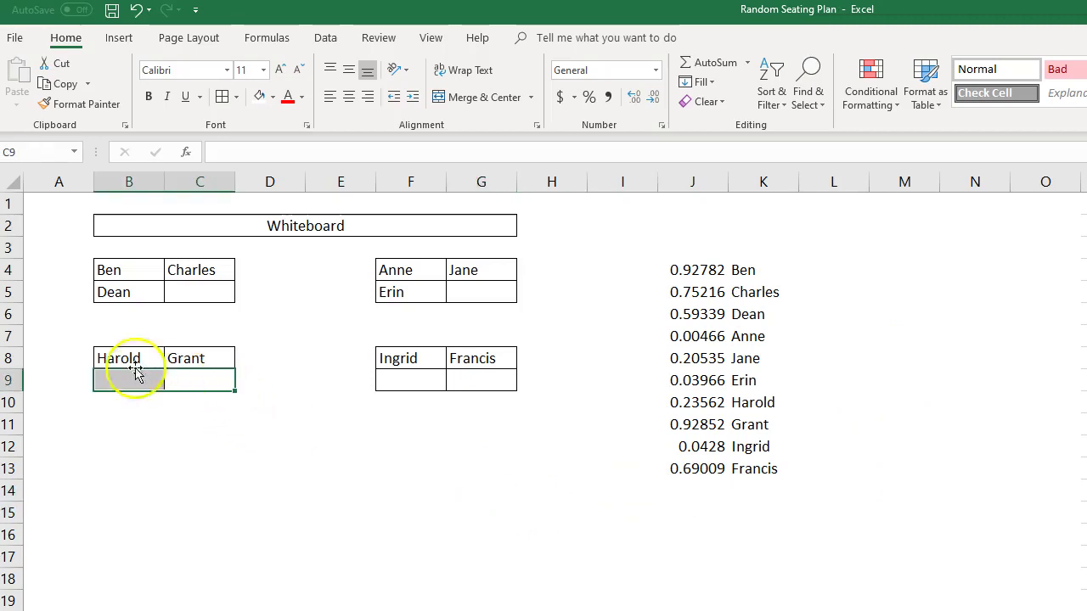
click(271, 99)
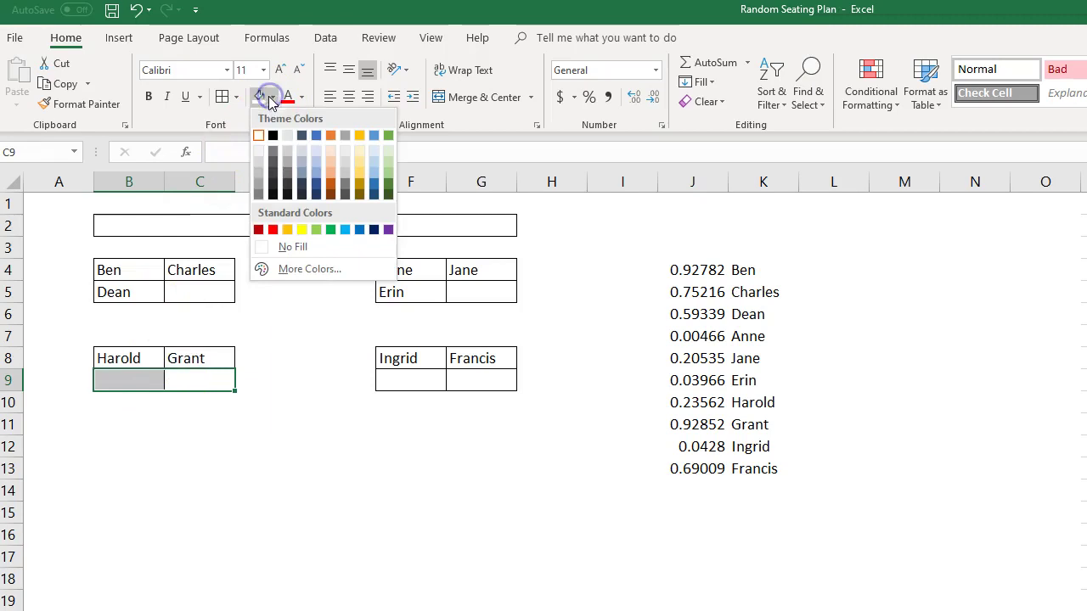
click(286, 226)
drag(416, 374, 477, 381)
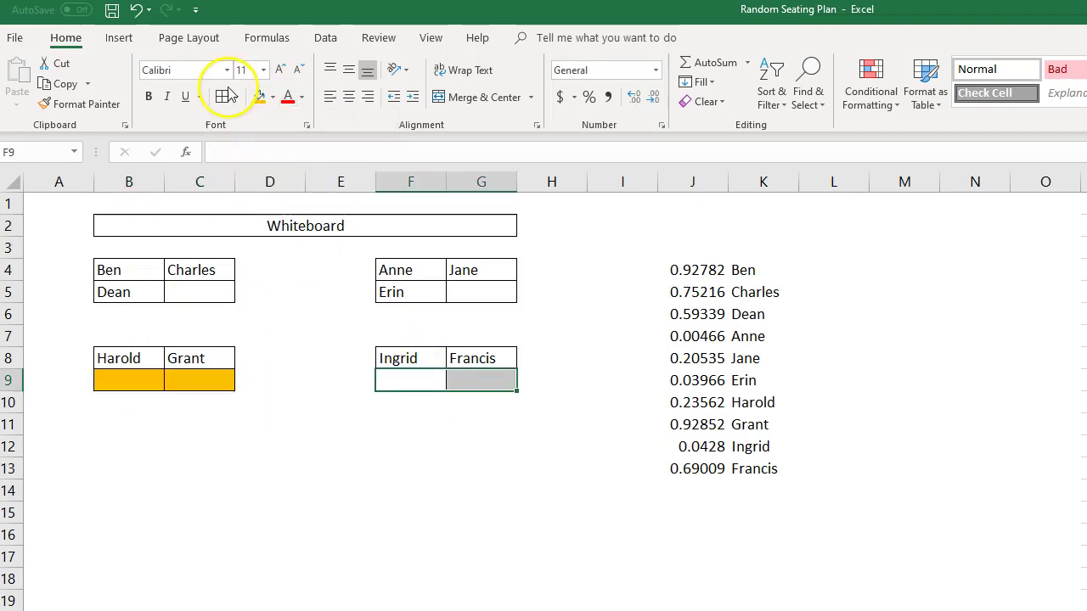
click(258, 96)
Apply the same orange fill to the empty seats G5 and C5 at the front tables.
click(480, 291)
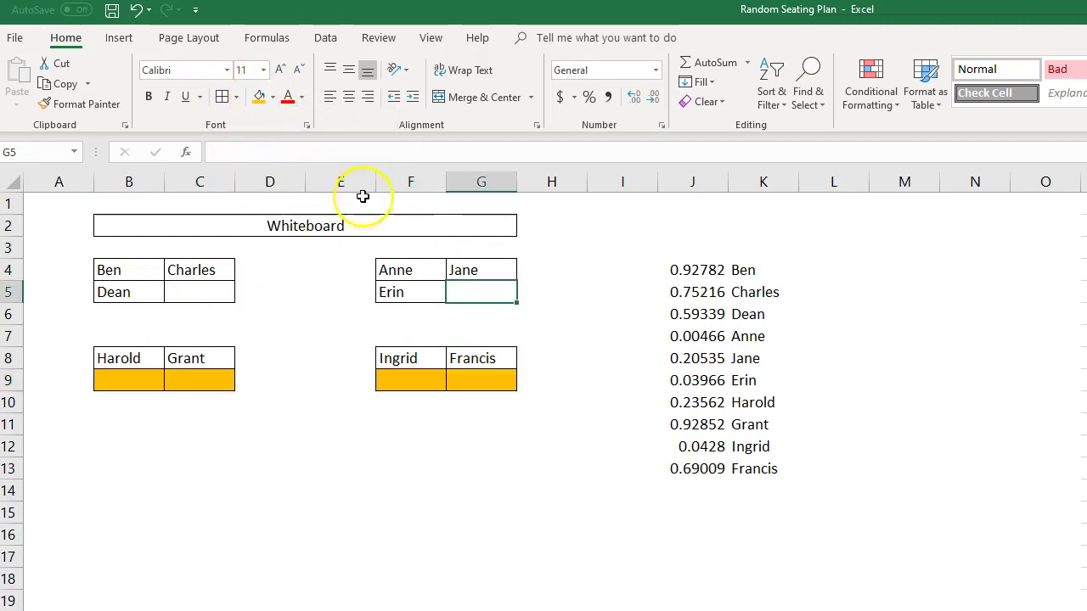
click(258, 96)
click(212, 291)
click(258, 96)
click(523, 531)
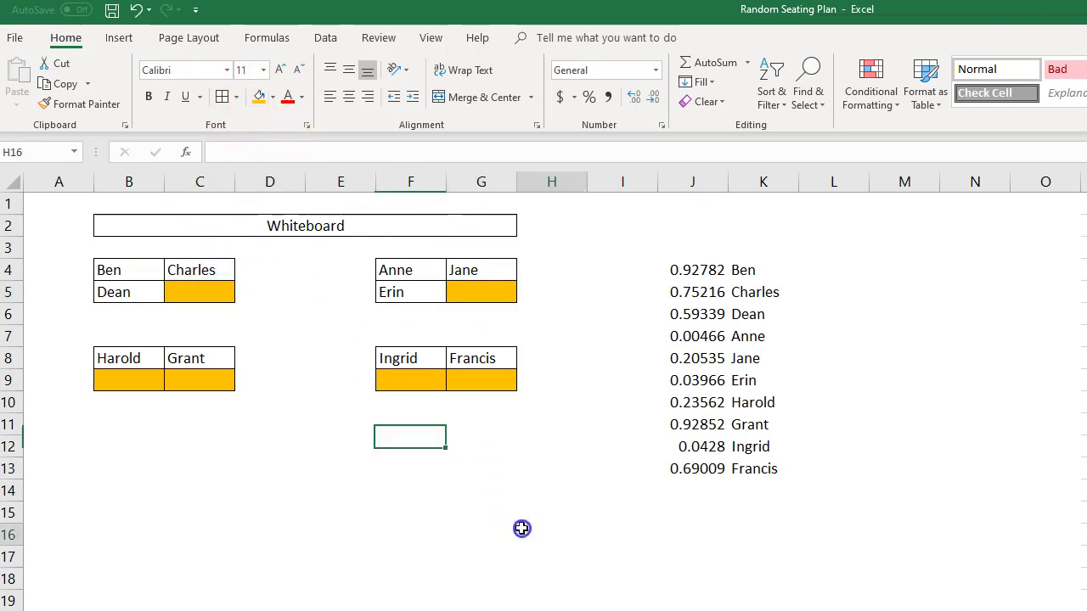
Sort the random numbers and student names in J4:K13 from largest to smallest to reshuffle the seating.
click(591, 314)
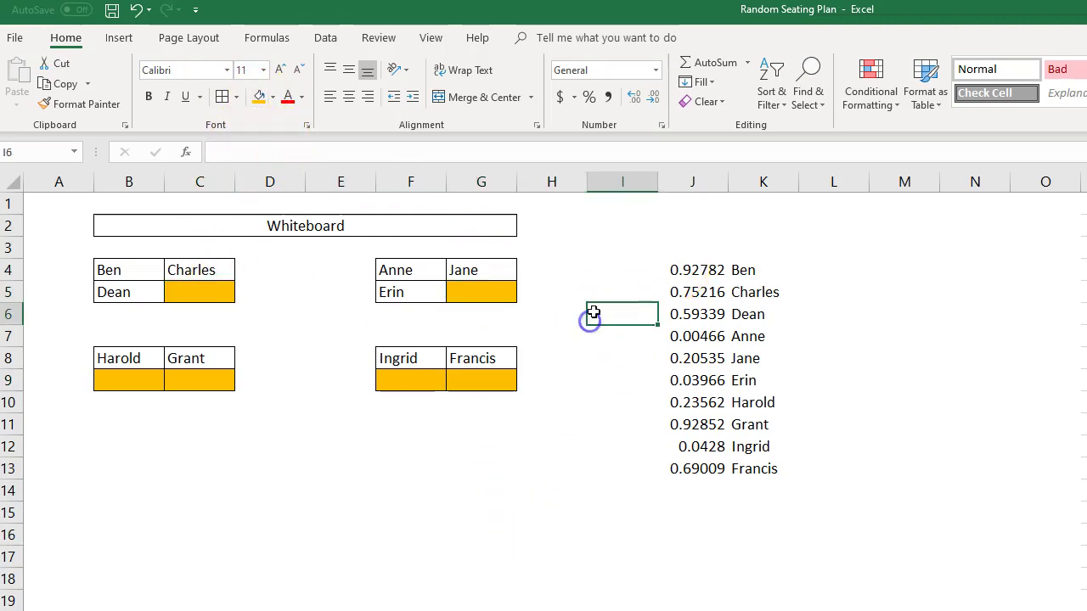
drag(681, 270, 753, 482)
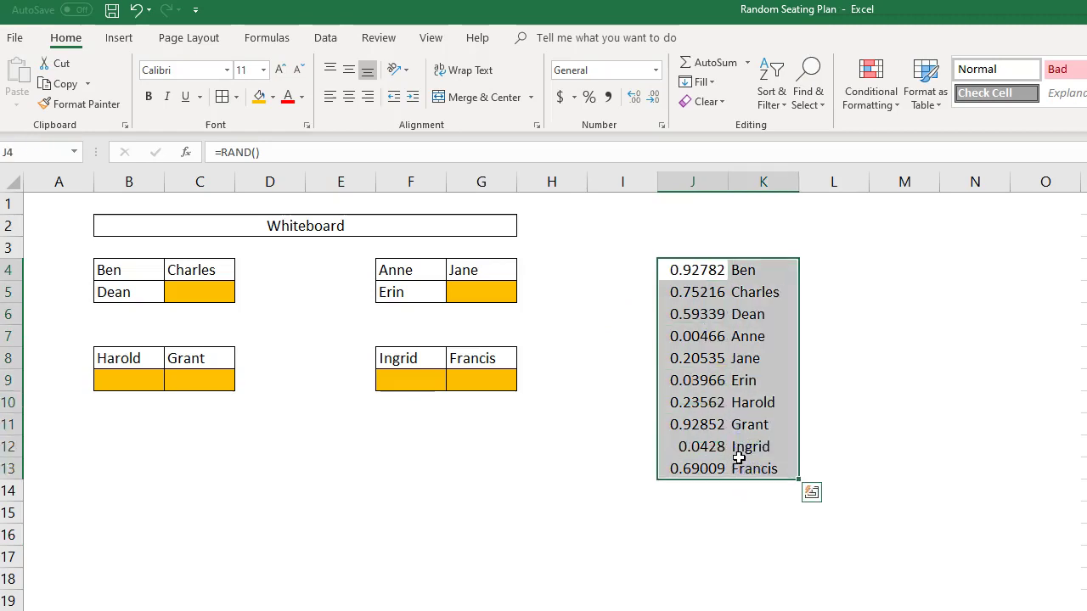
click(782, 103)
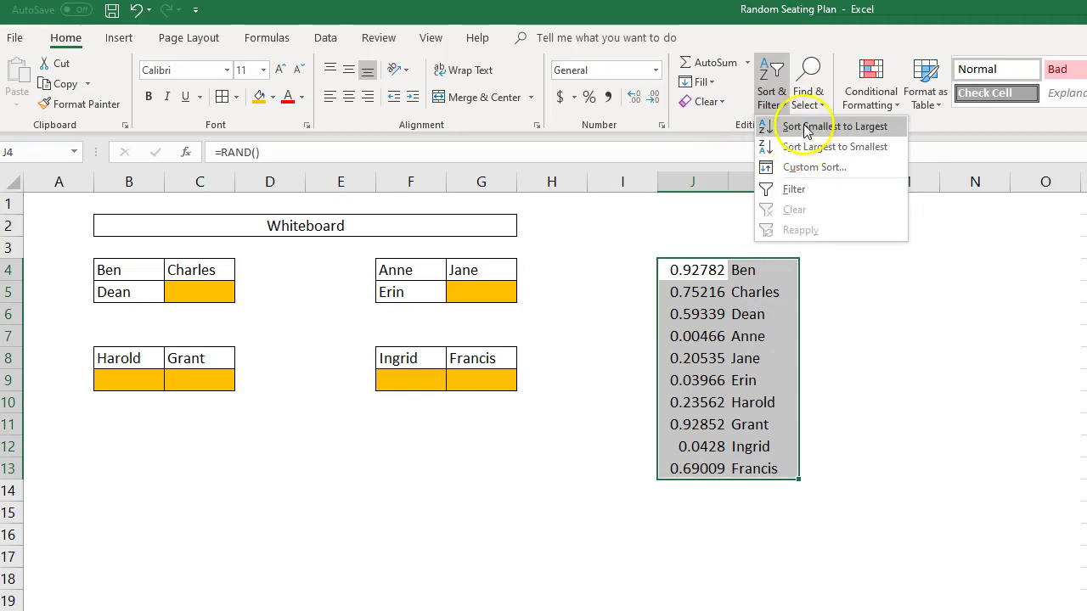
click(811, 151)
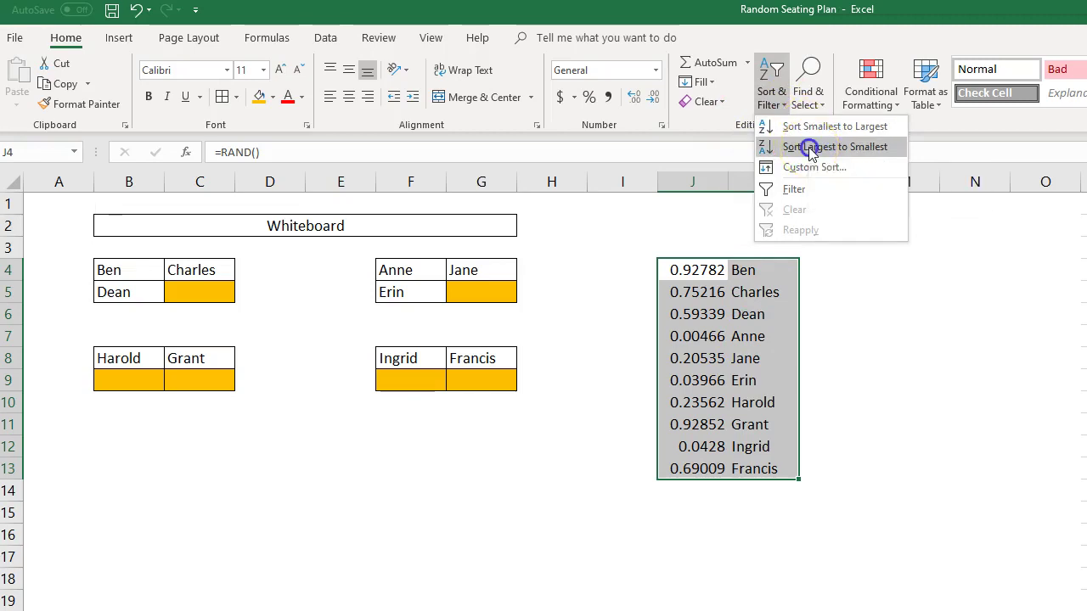
click(552, 406)
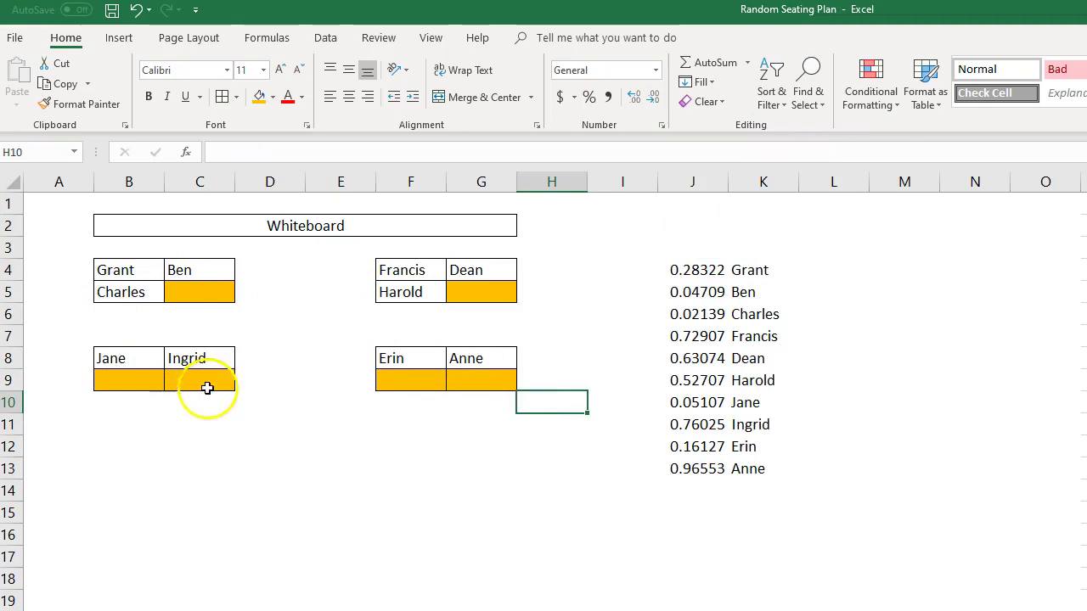